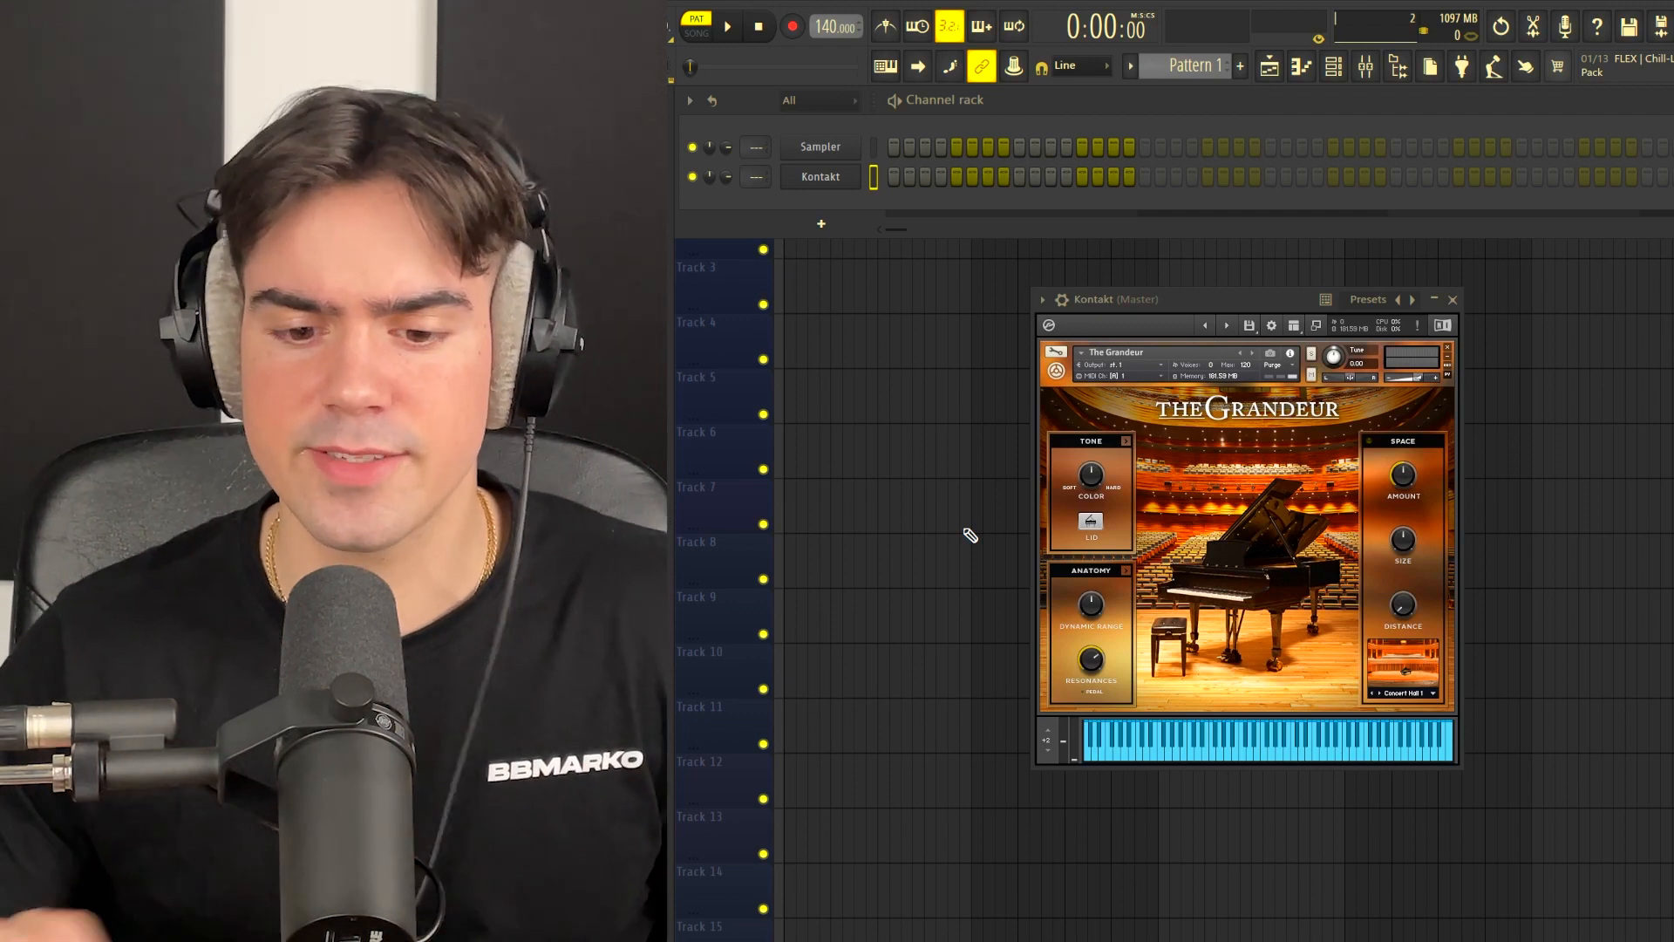
Bring the Kontakt piano window into focus before writing notes
click(1211, 544)
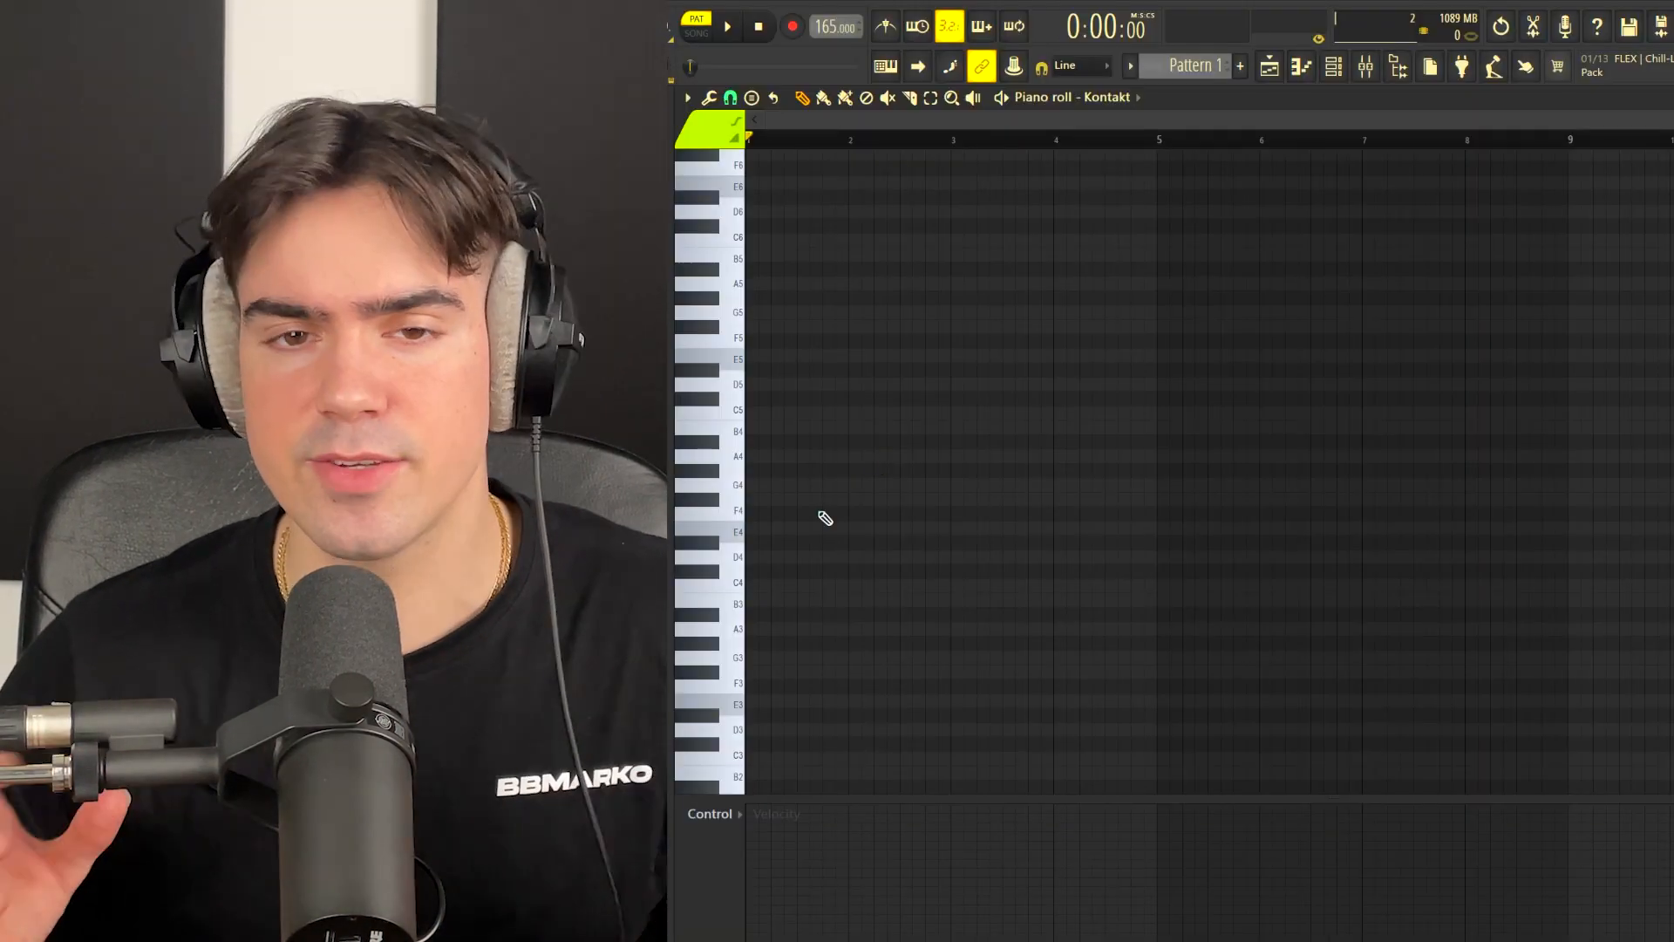
scroll(1028, 540, up, 3)
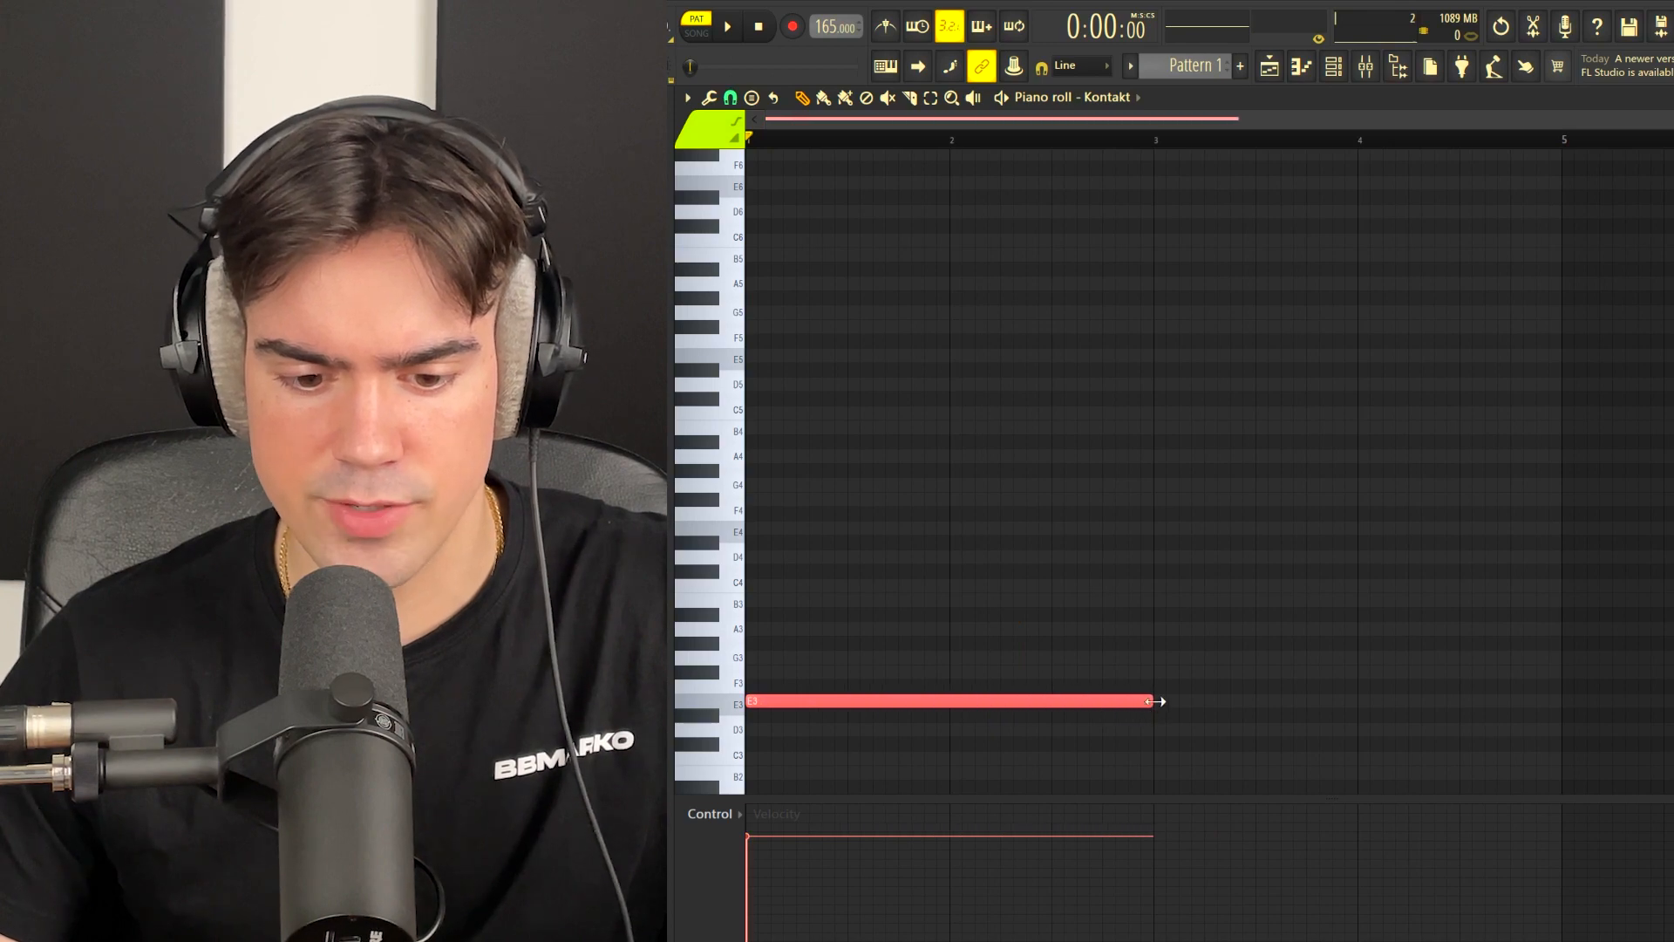
Repeat the E3 bass note right after itself with Ctrl+B, then deselect it
key(ctrl+z)
key(ctrl+b)
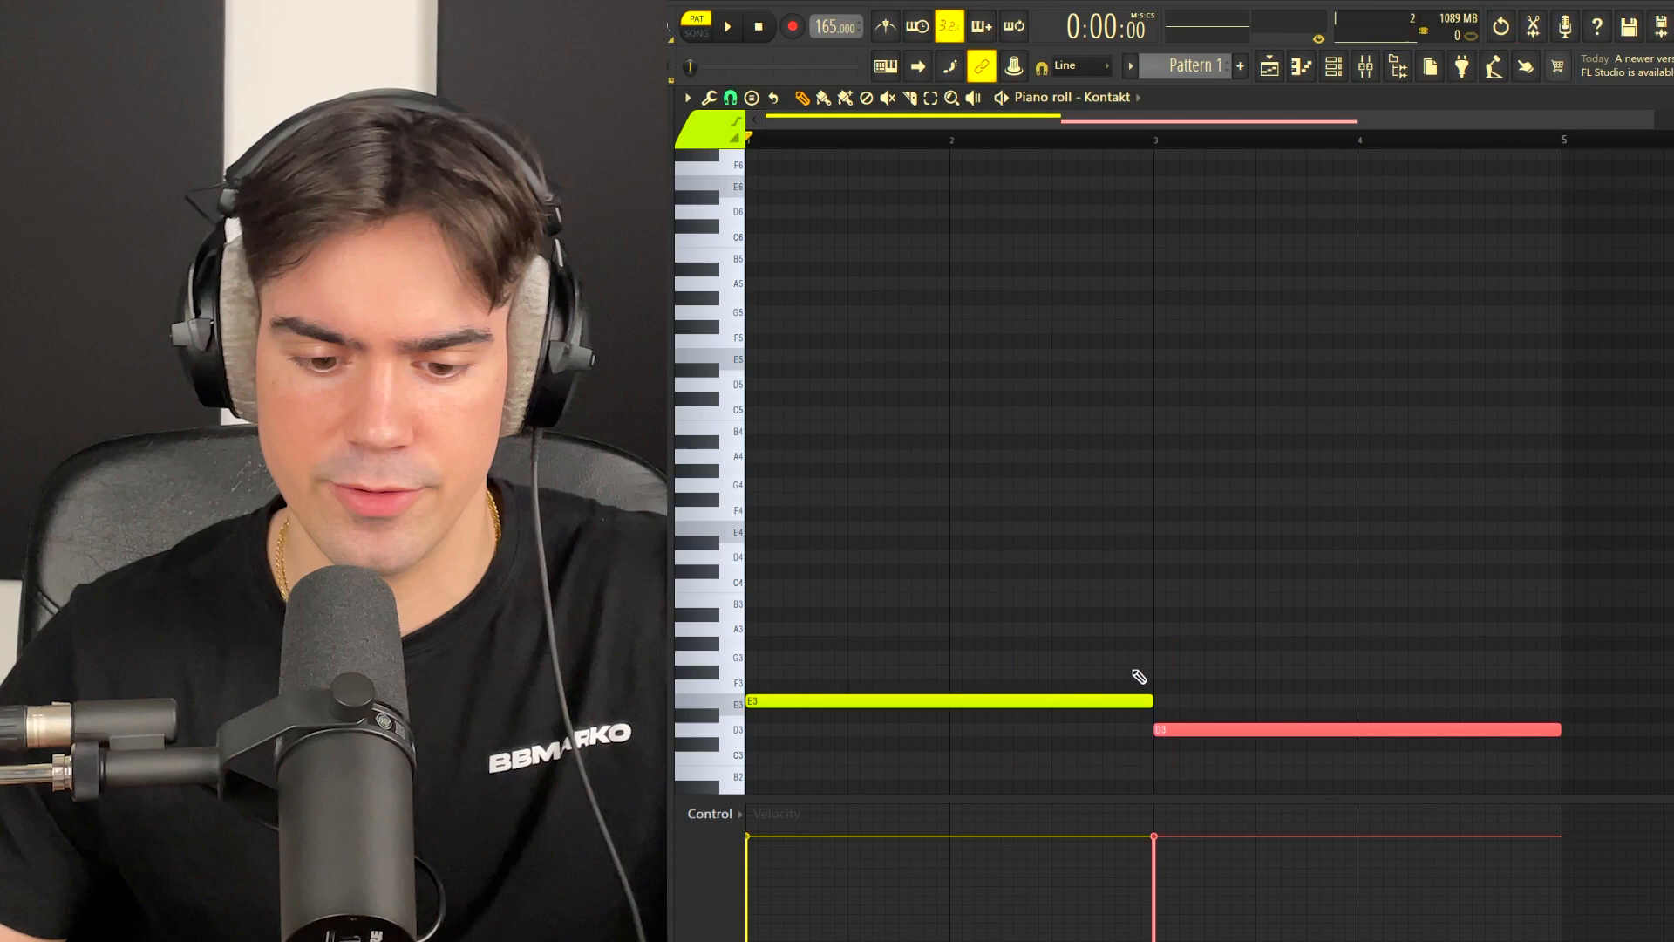
click(1139, 655)
scroll(1140, 639, down, 2)
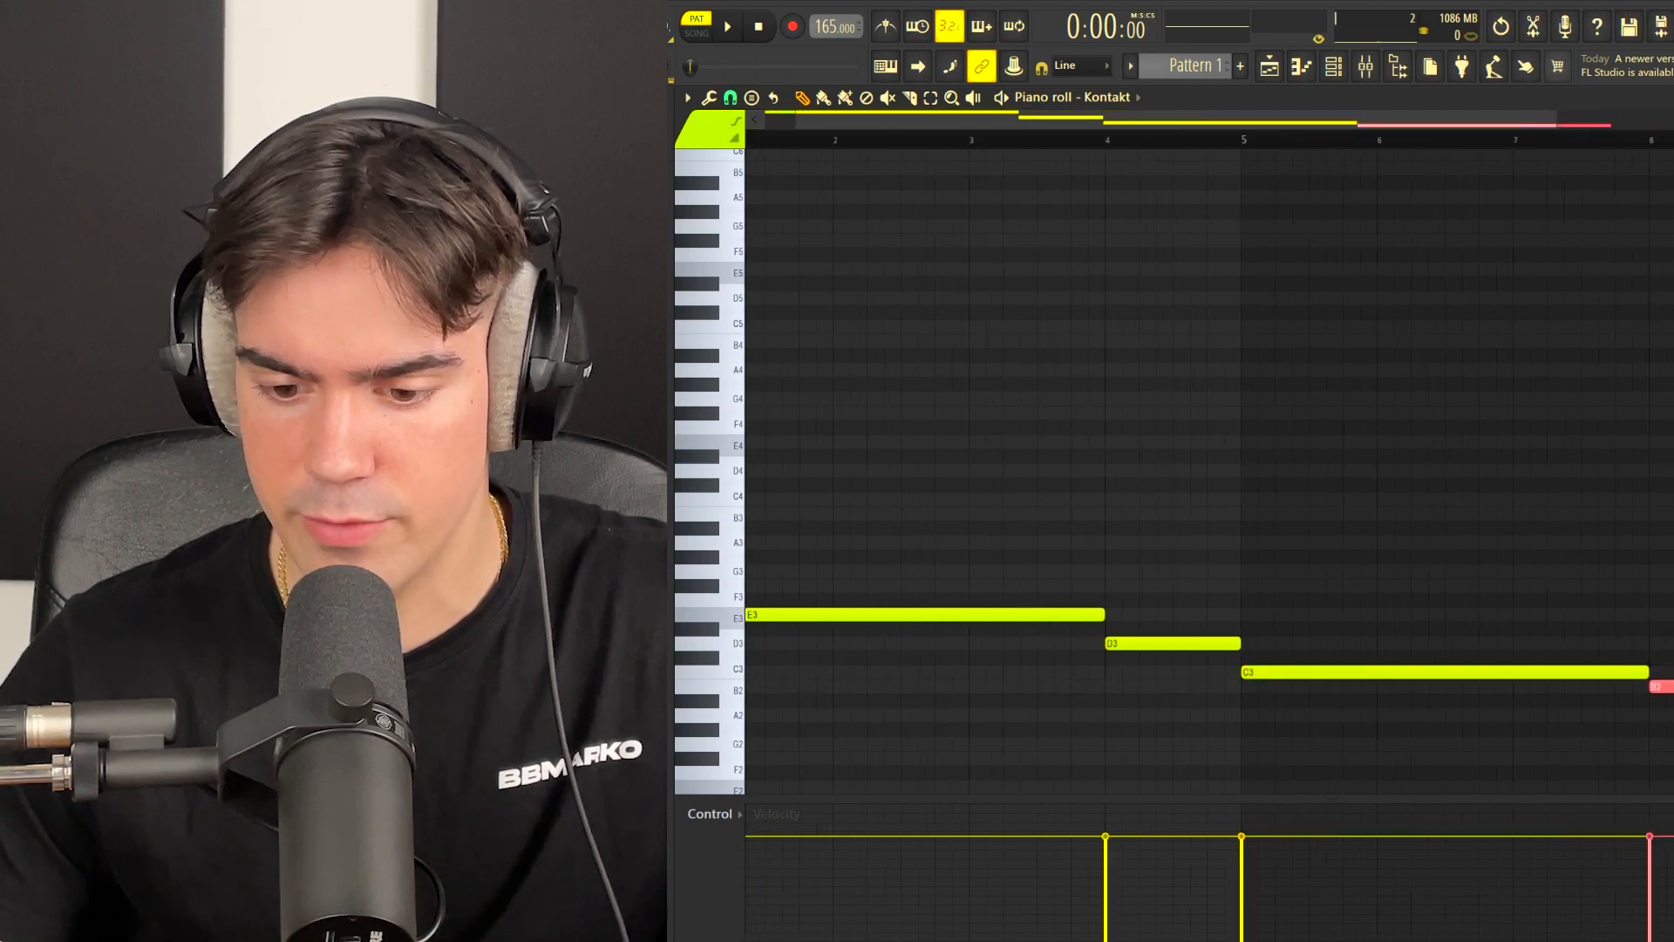
scroll(942, 551, down, 2)
Copy the three bass notes one octave higher, then deselect them
drag(1036, 612, 1300, 711)
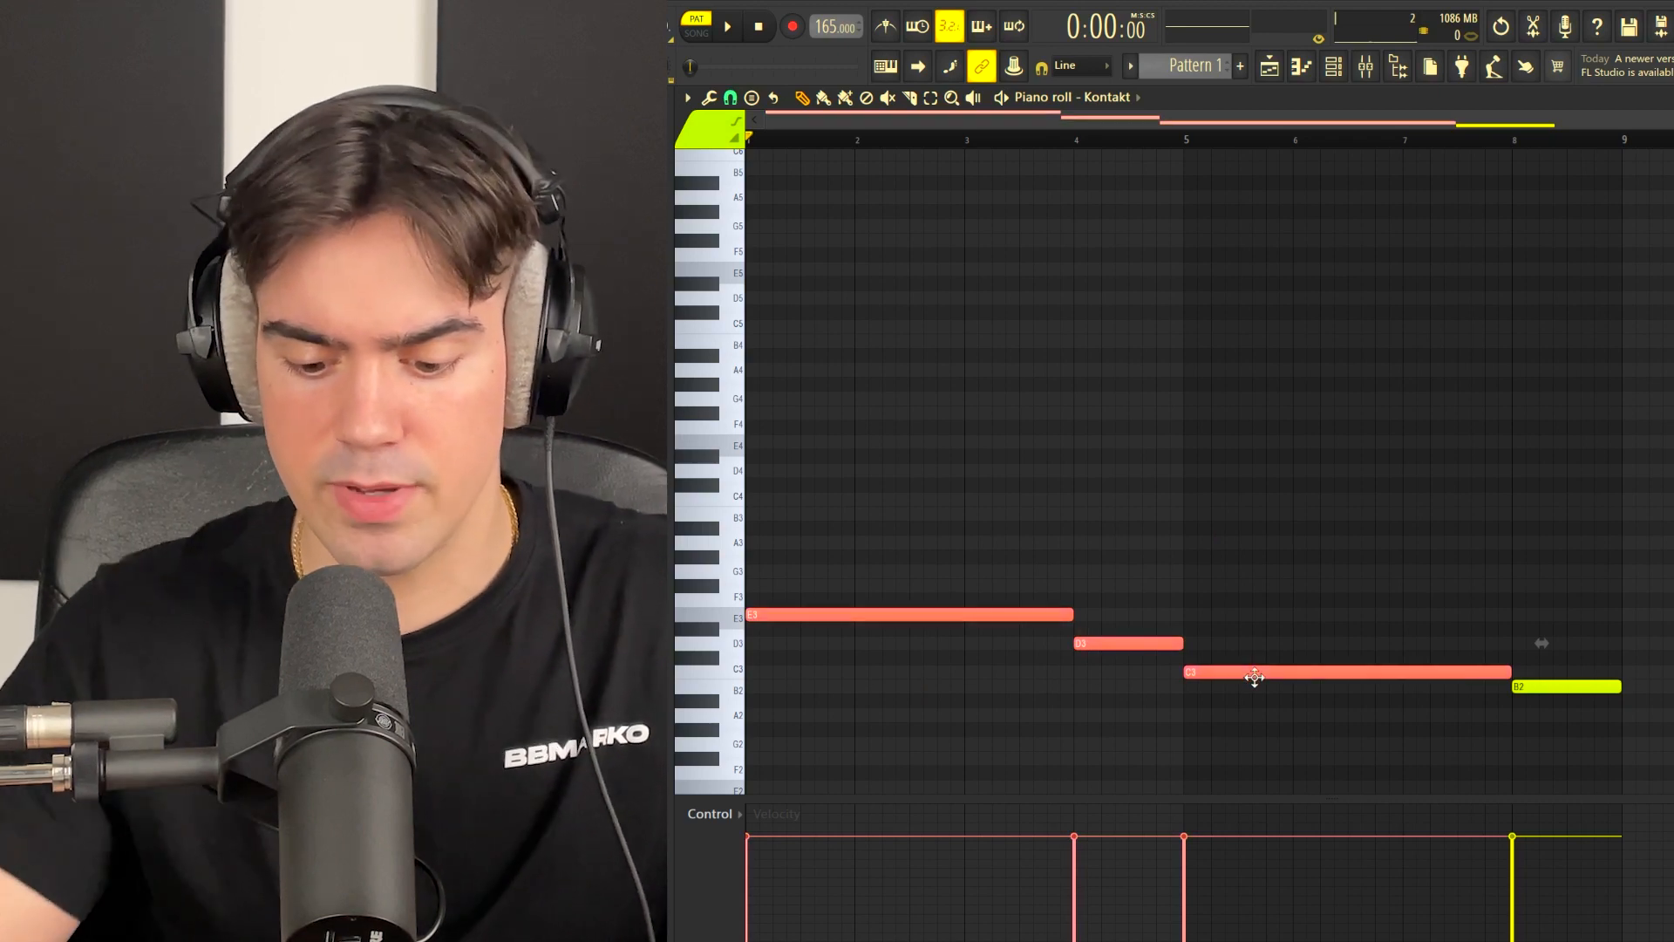
key(ctrl+c)
key(ctrl+v)
key(ctrl+Up)
key(ctrl+d)
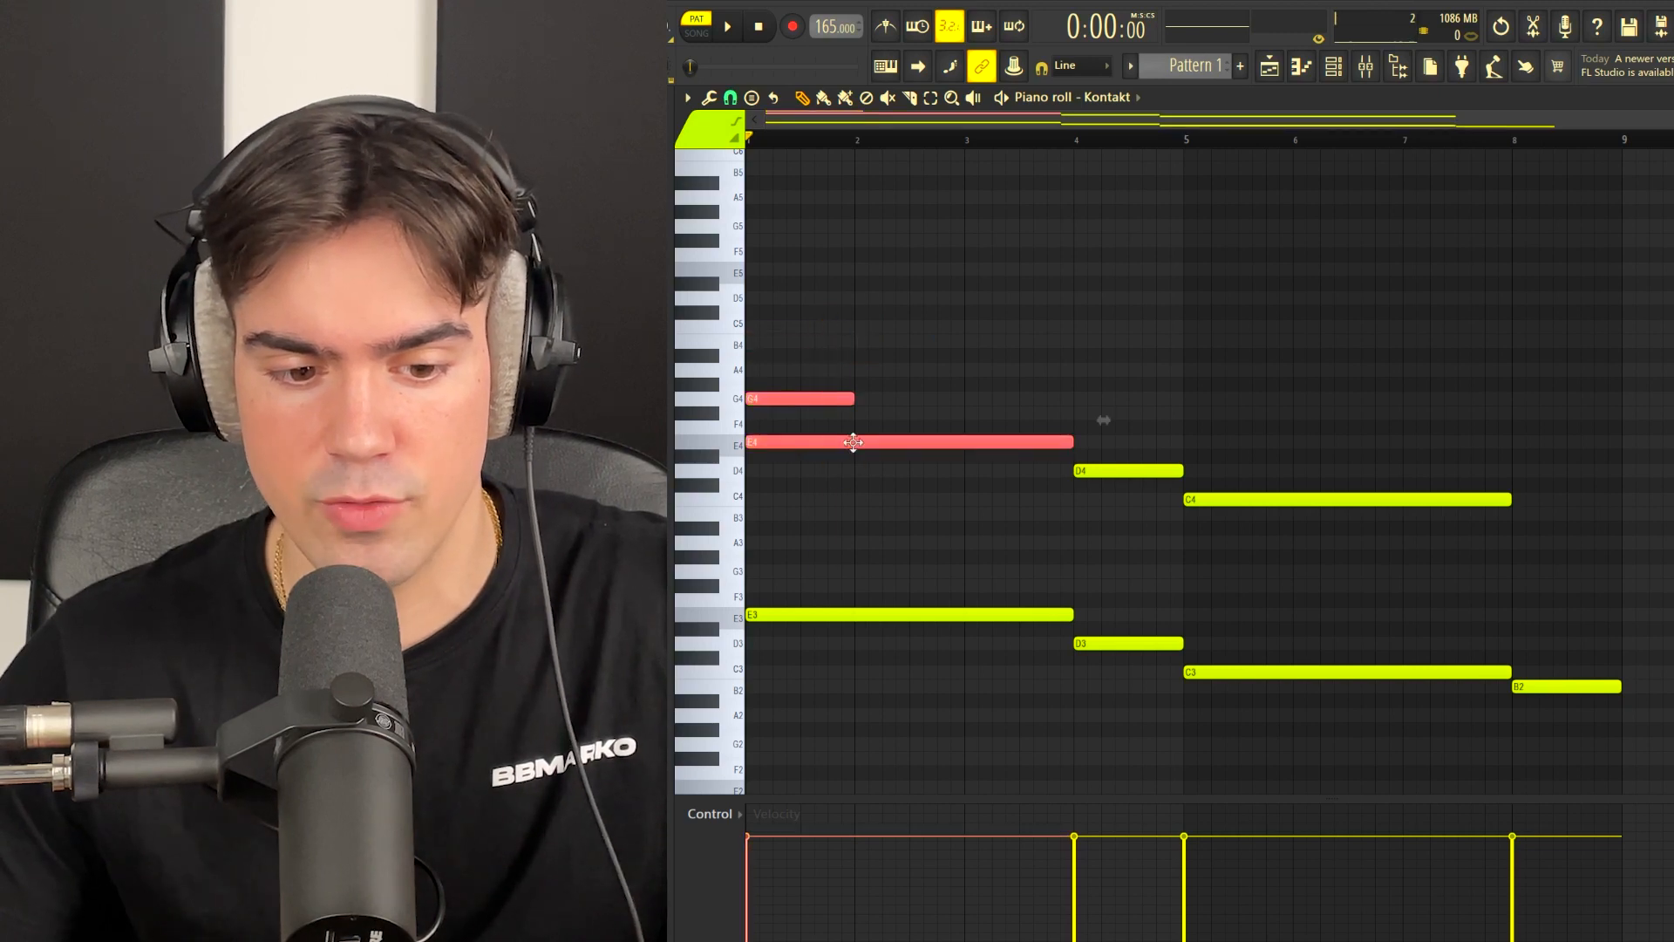
Select the D4, C4, B2 and D3 notes for the last chords' upper tones
drag(1130, 451, 1230, 520)
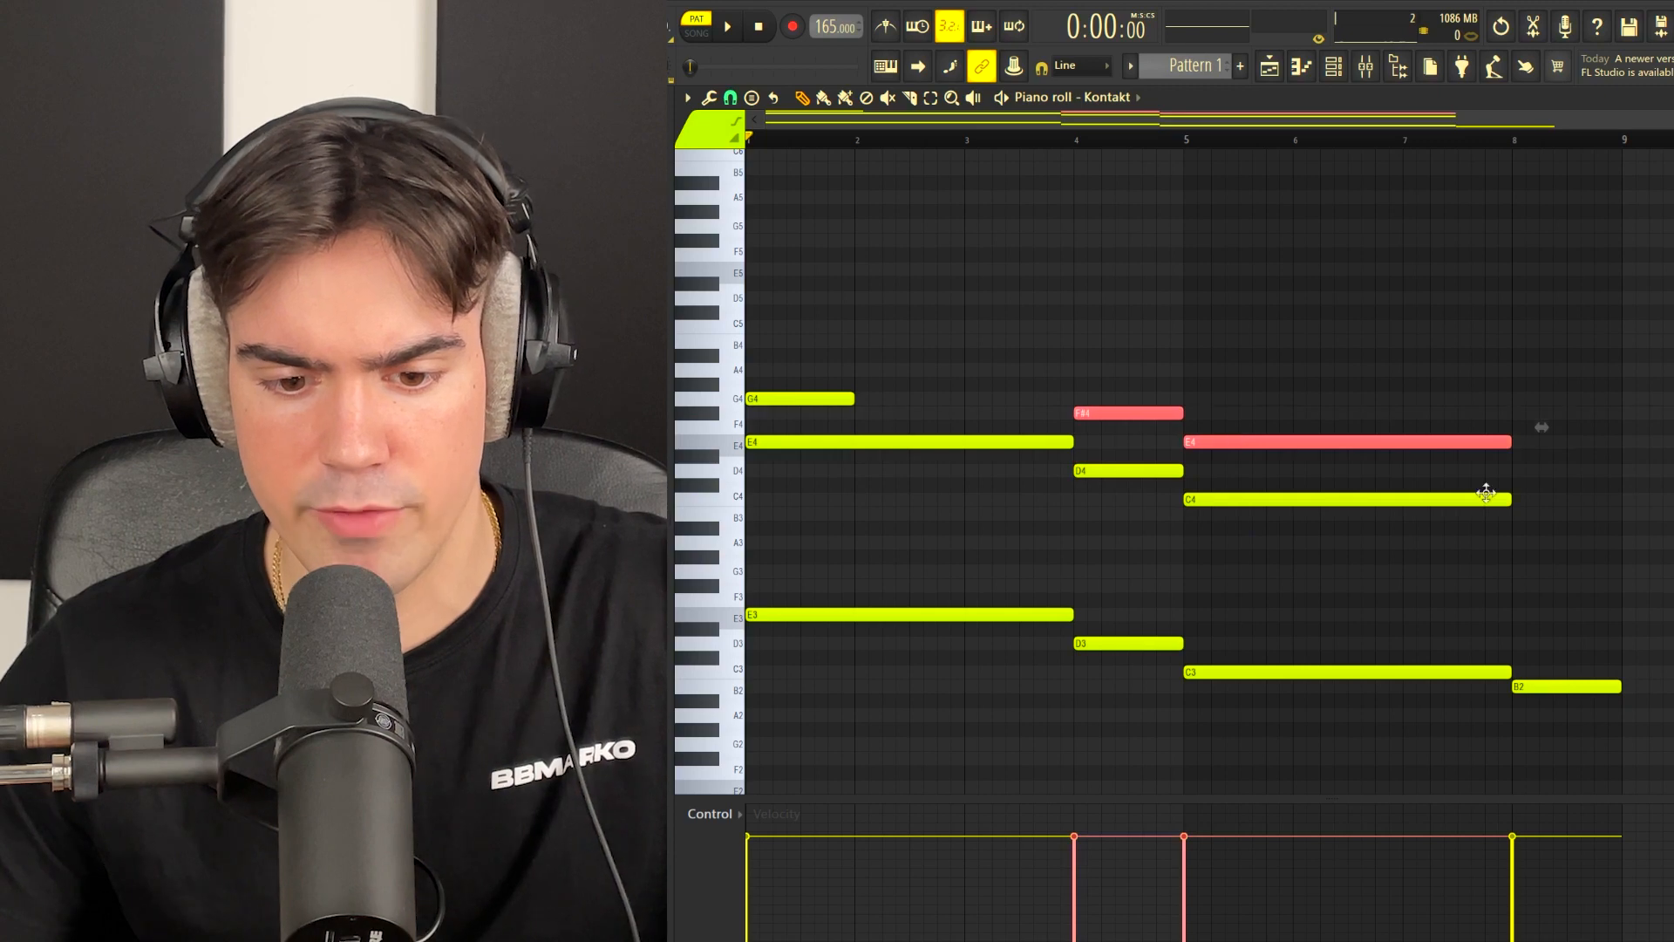
ctrl+click(1505, 687)
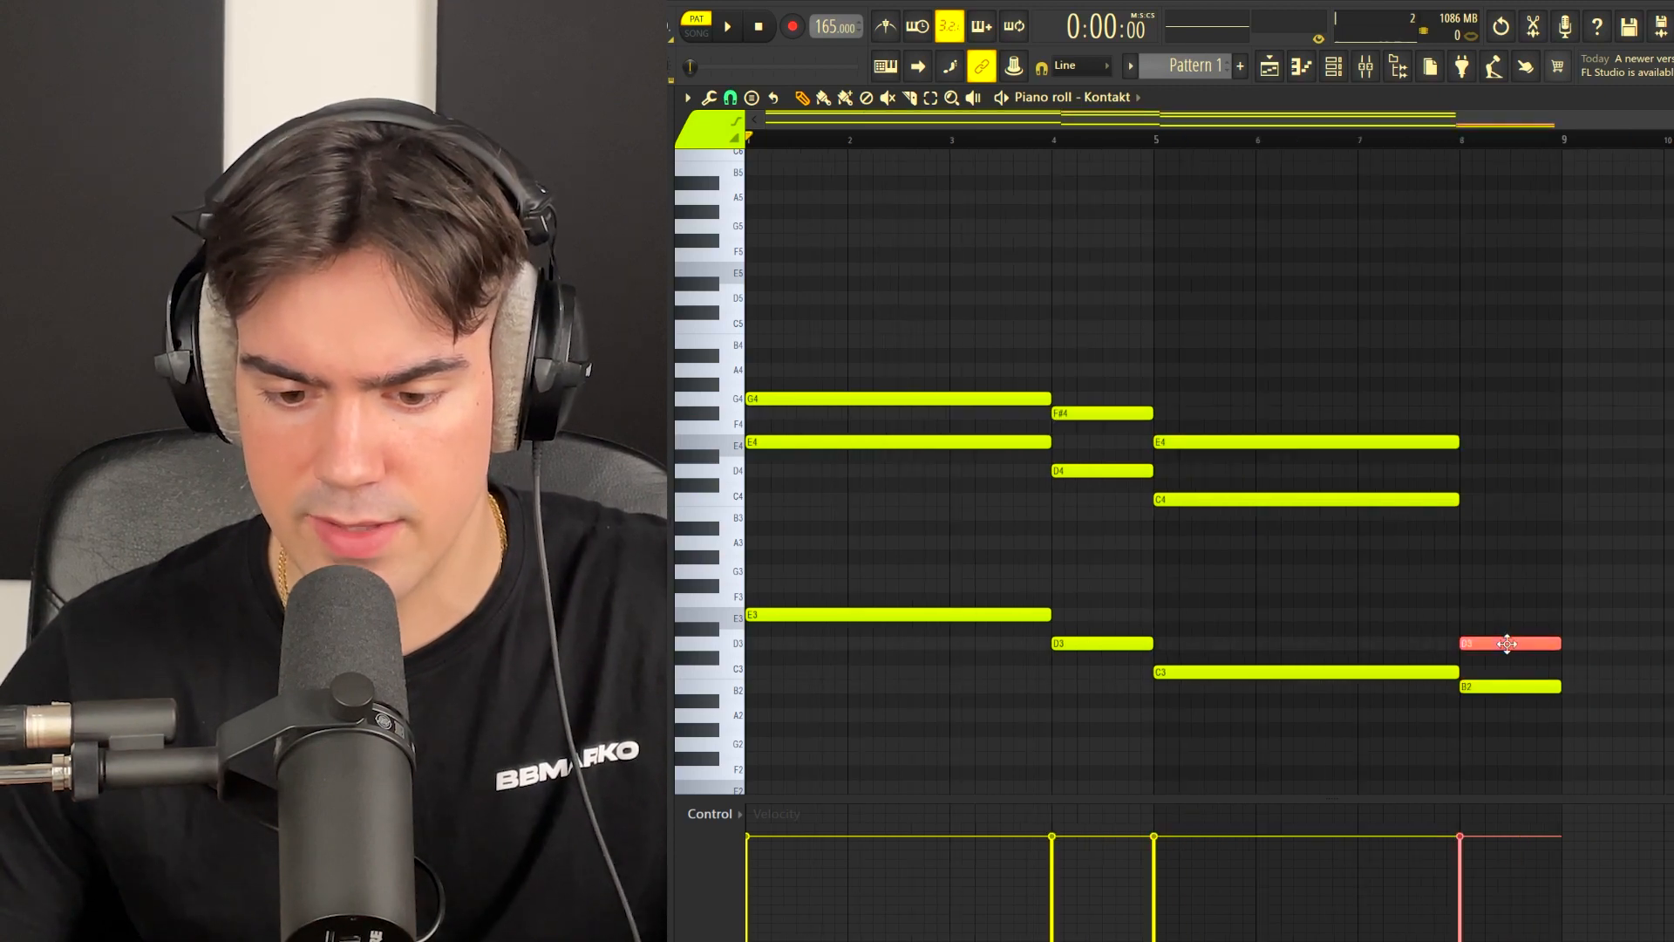
ctrl+click(1484, 641)
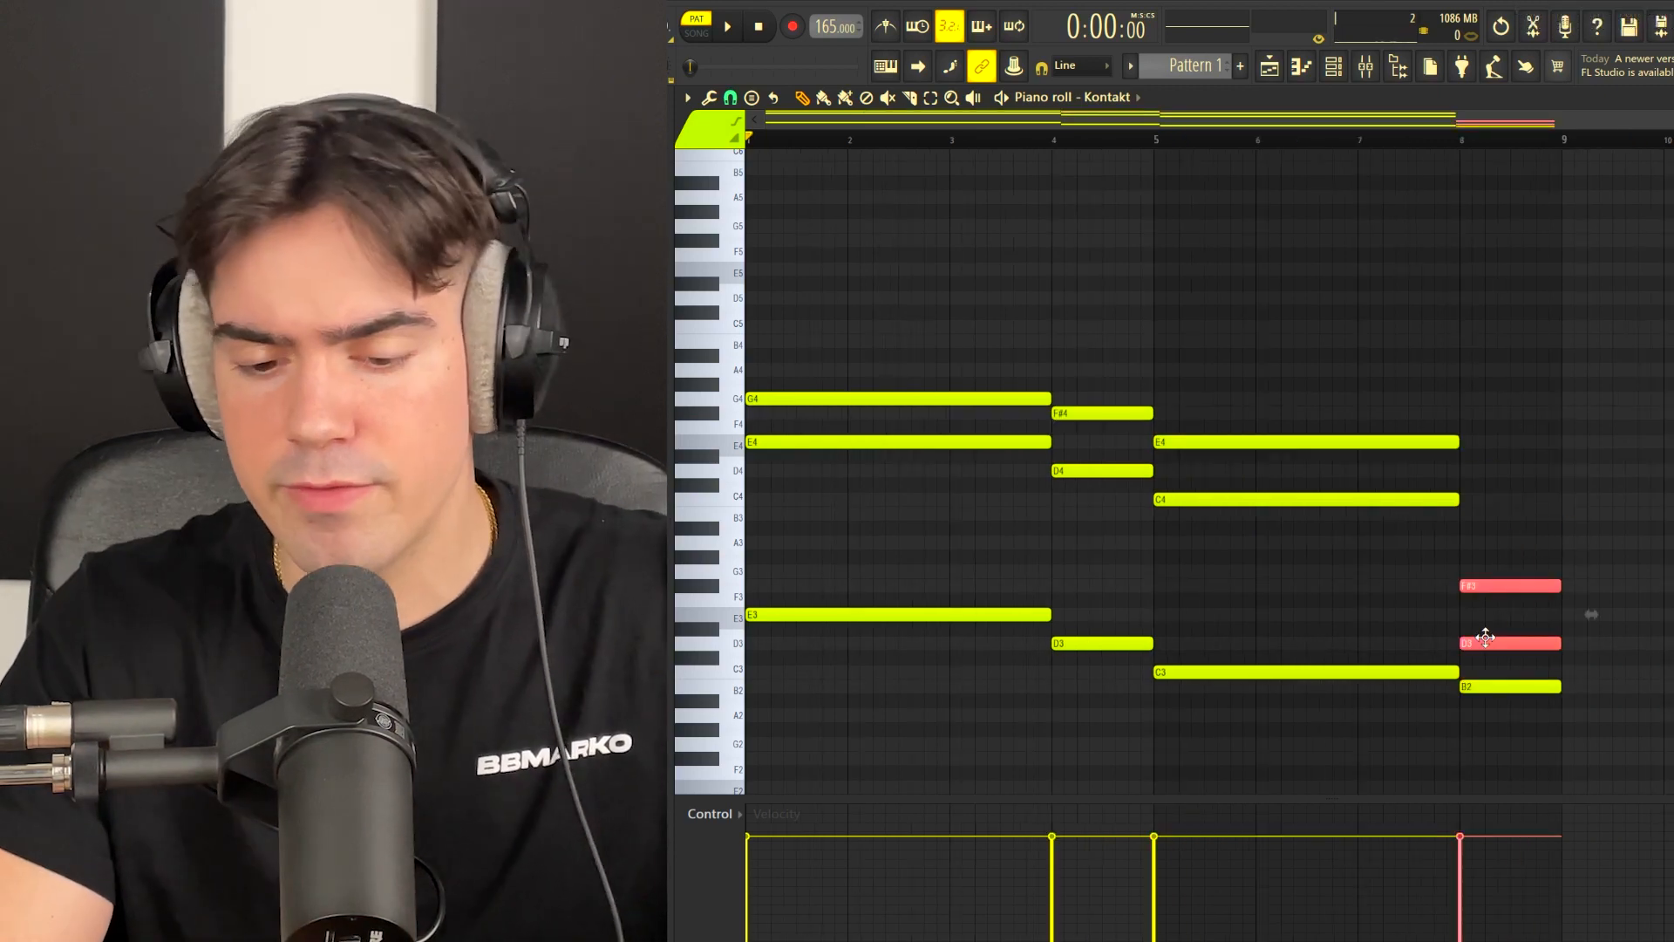
Strum all chord notes with Alt+S, accept it, then bring up the Alt+R randomizer
key(ctrl+a)
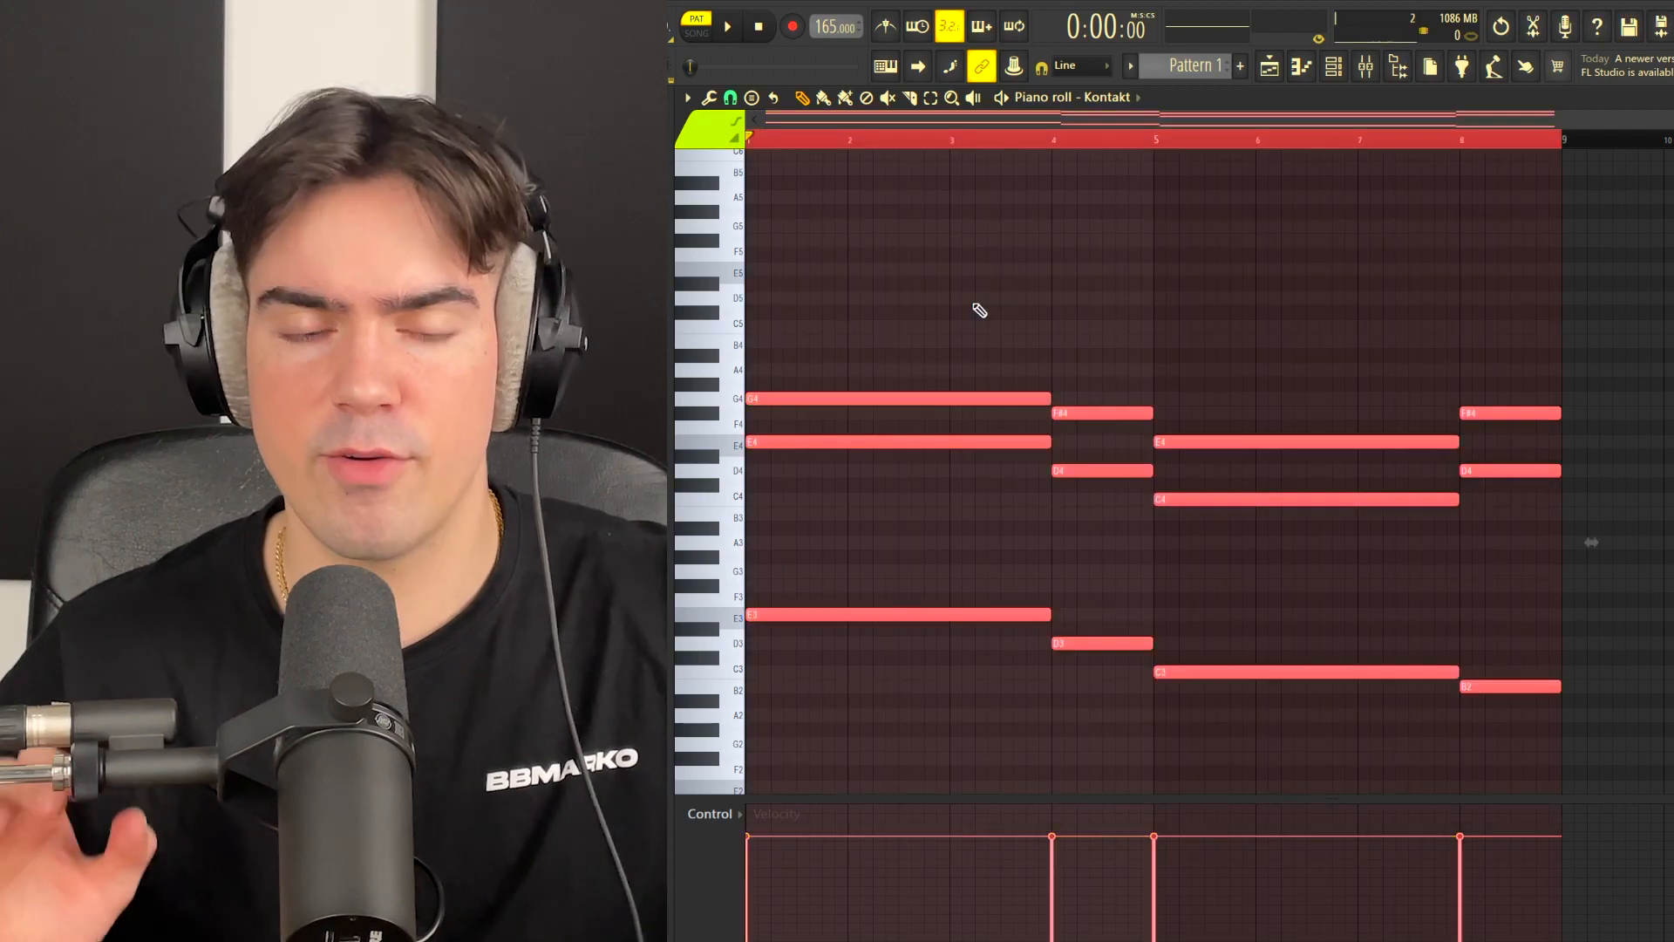
key(alt+s)
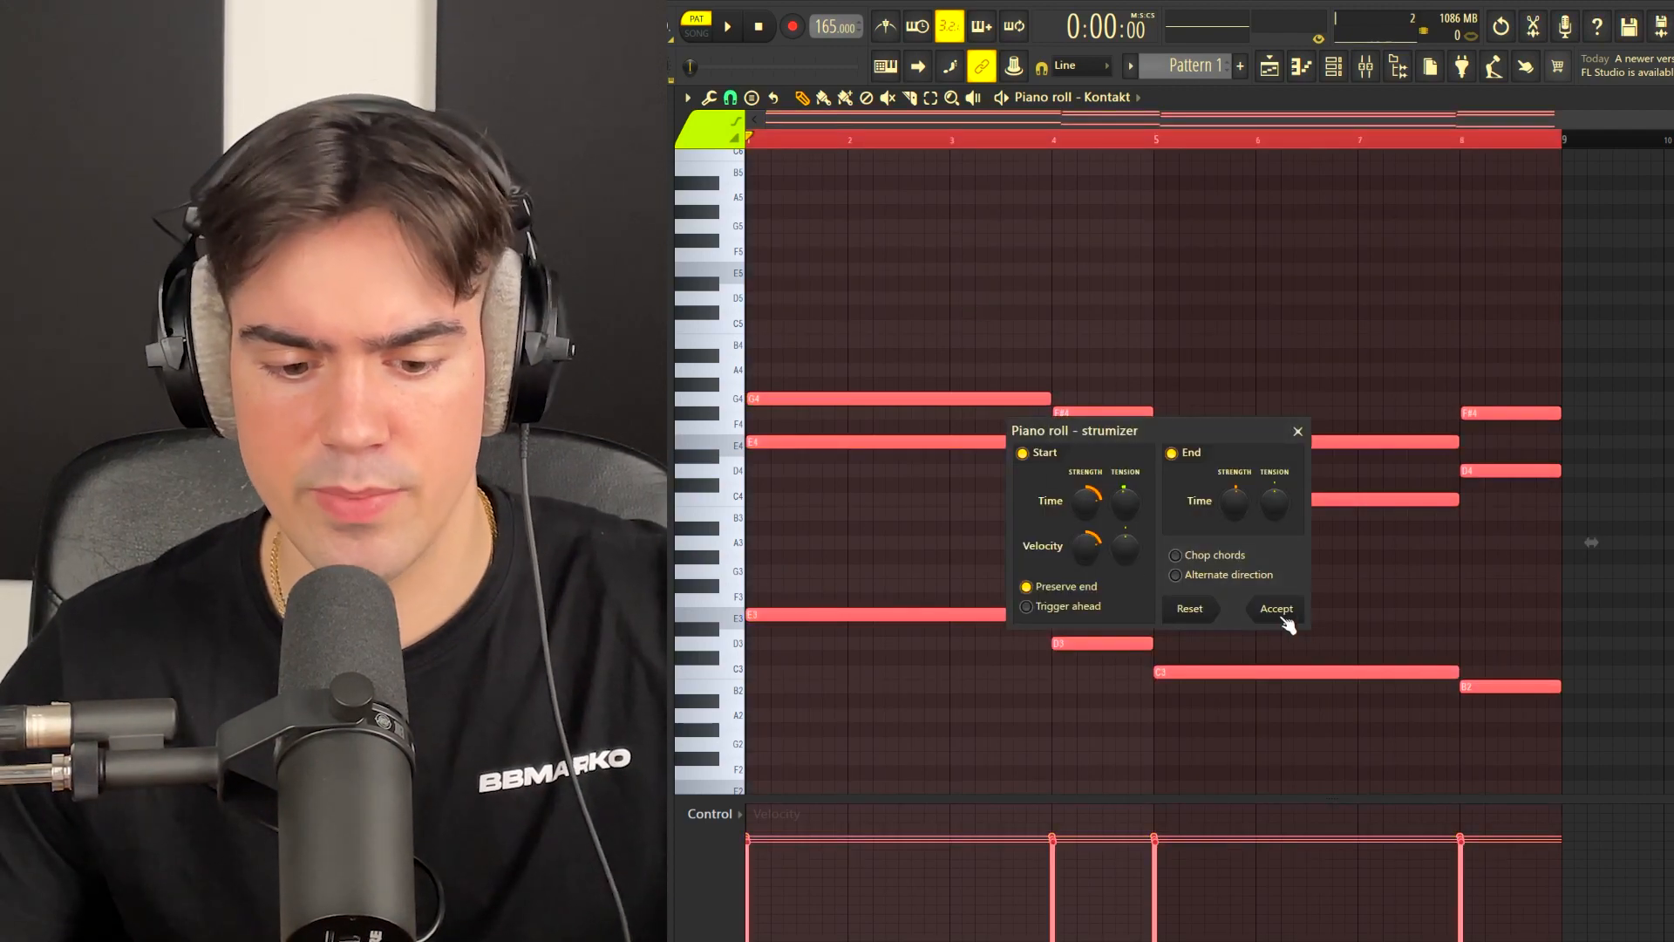
click(1281, 614)
key(alt+r)
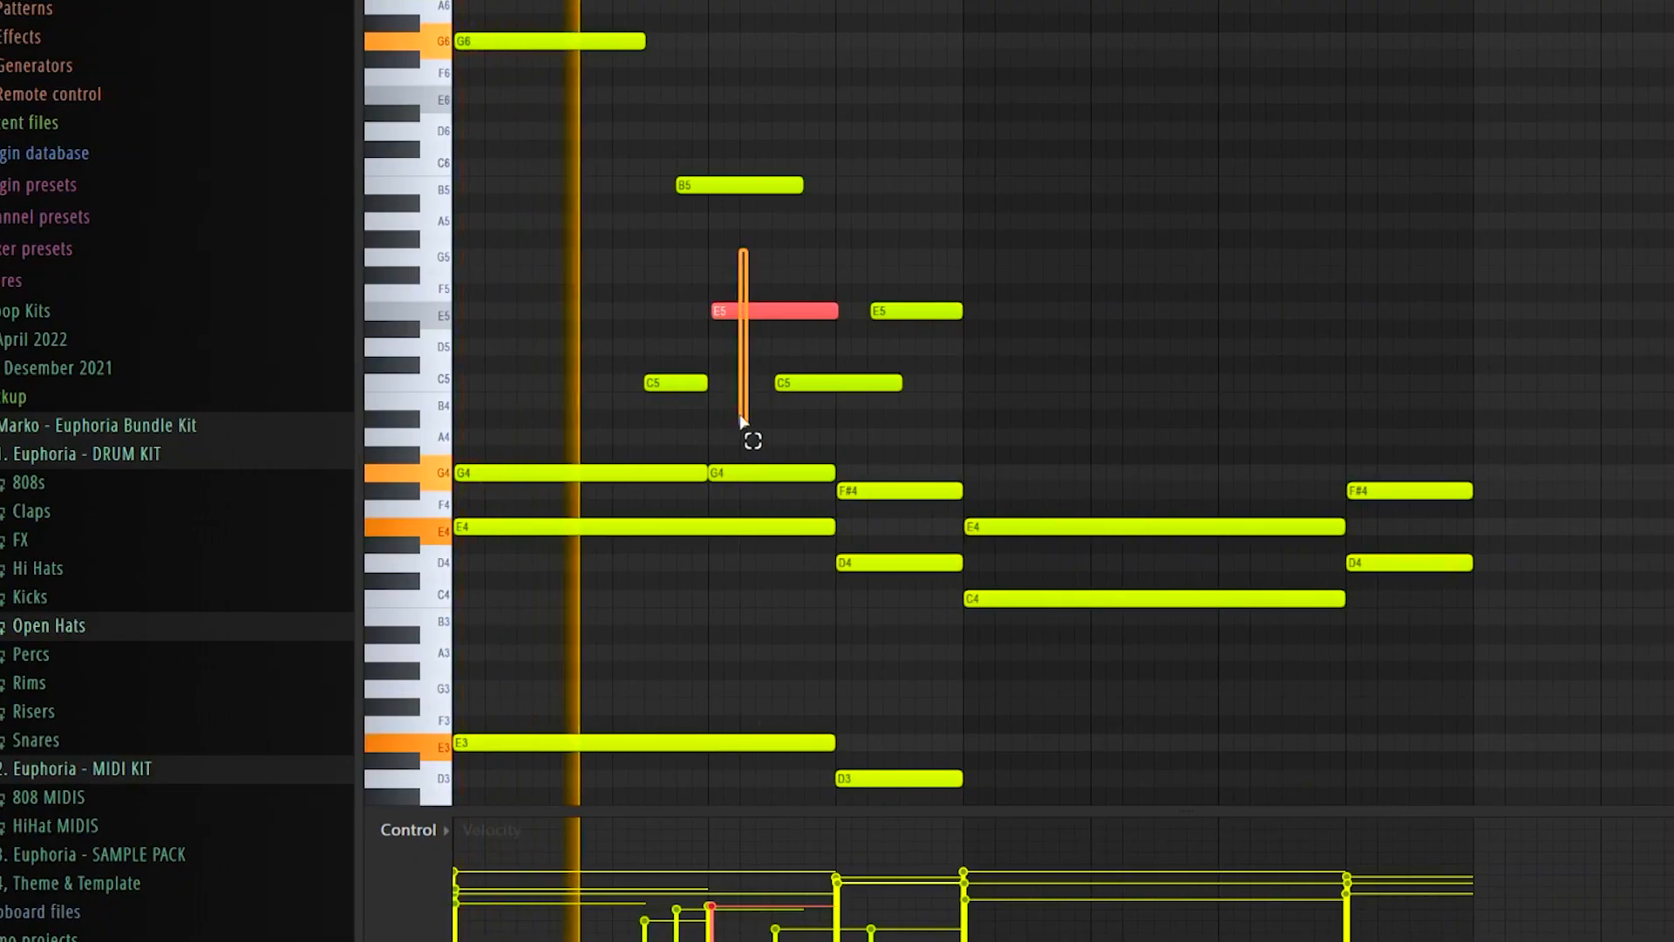
Slice the long G4 melody note in two and duplicate the melody phrase one bar later
drag(742, 423, 729, 498)
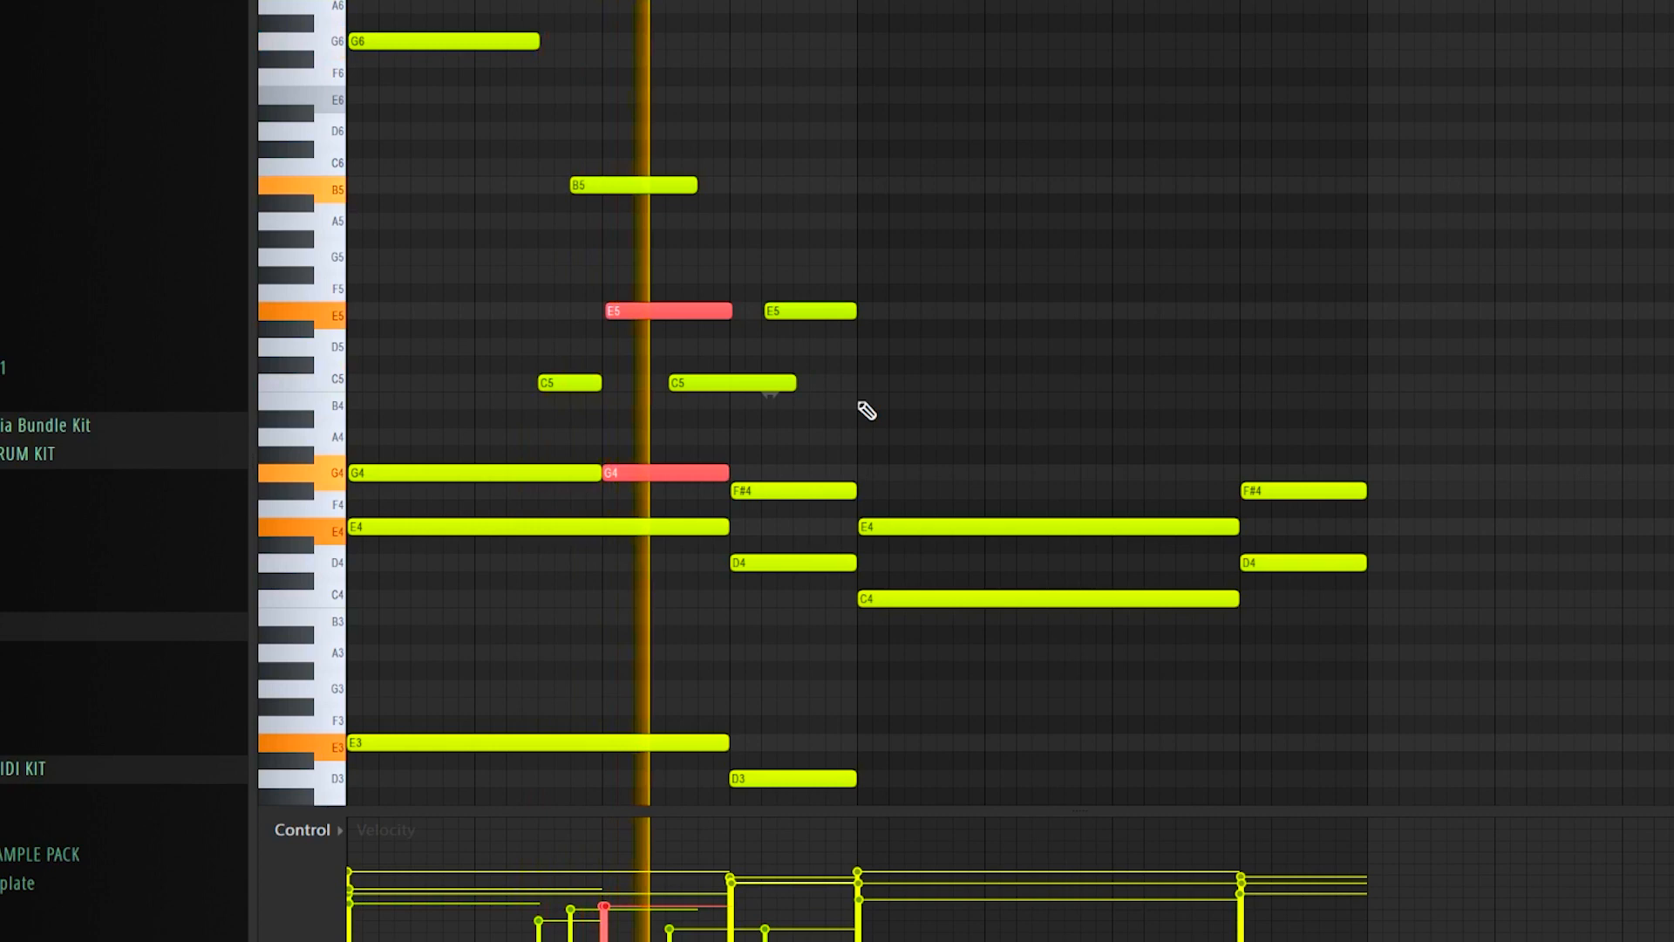
key(ctrl+d)
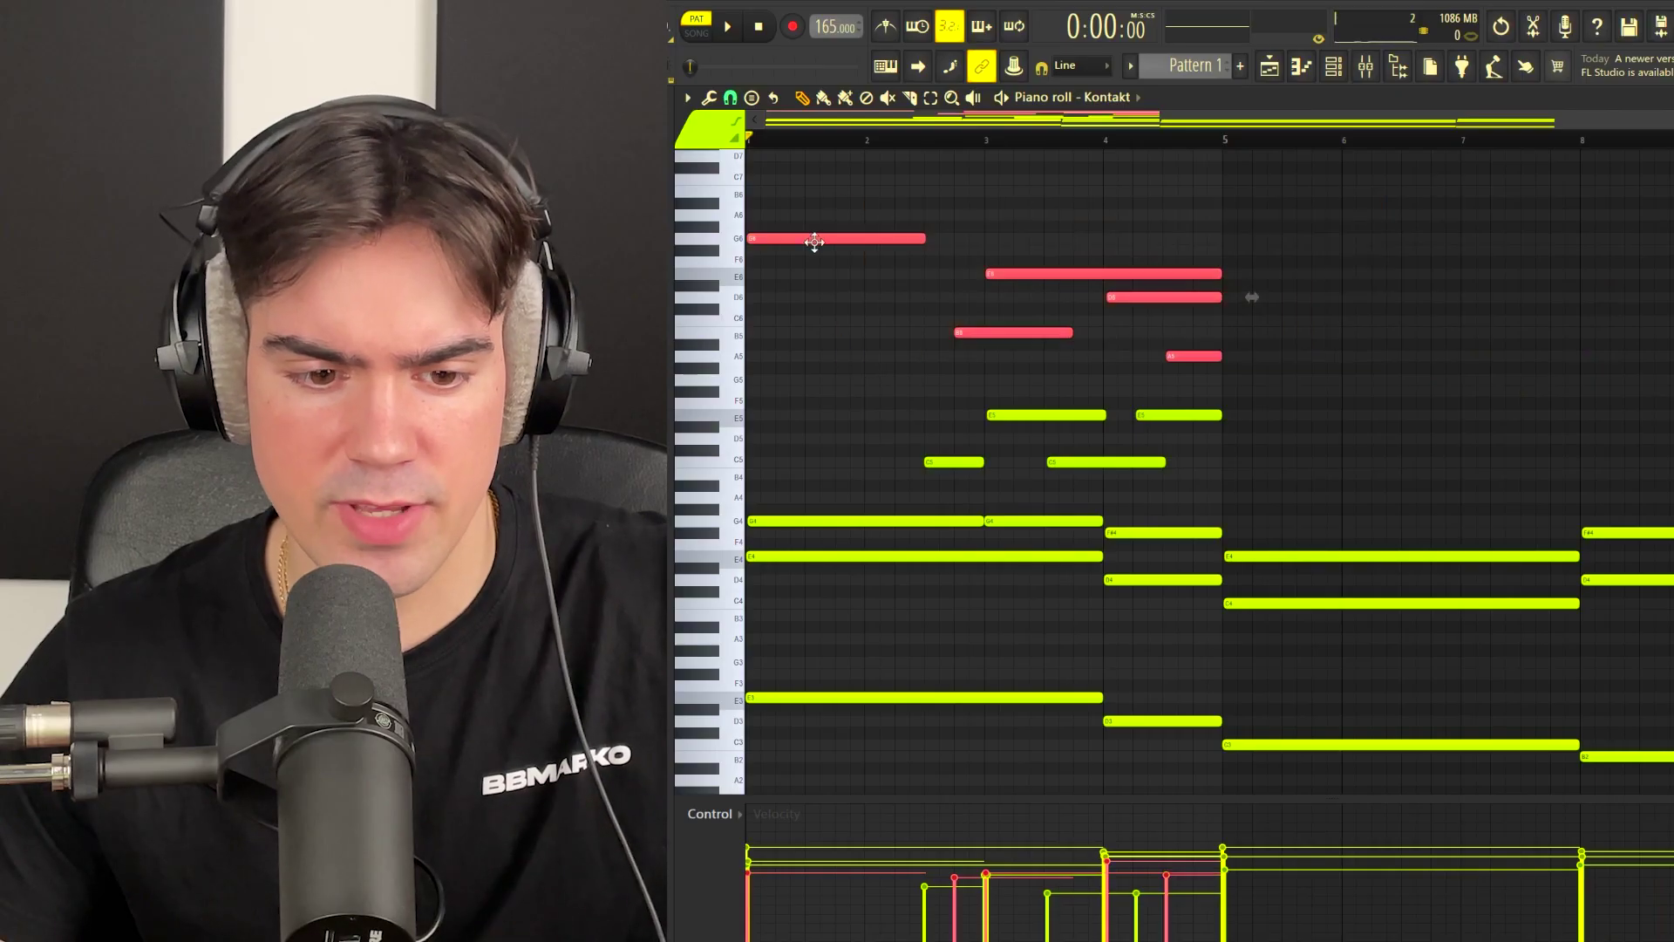
key(ctrl+b)
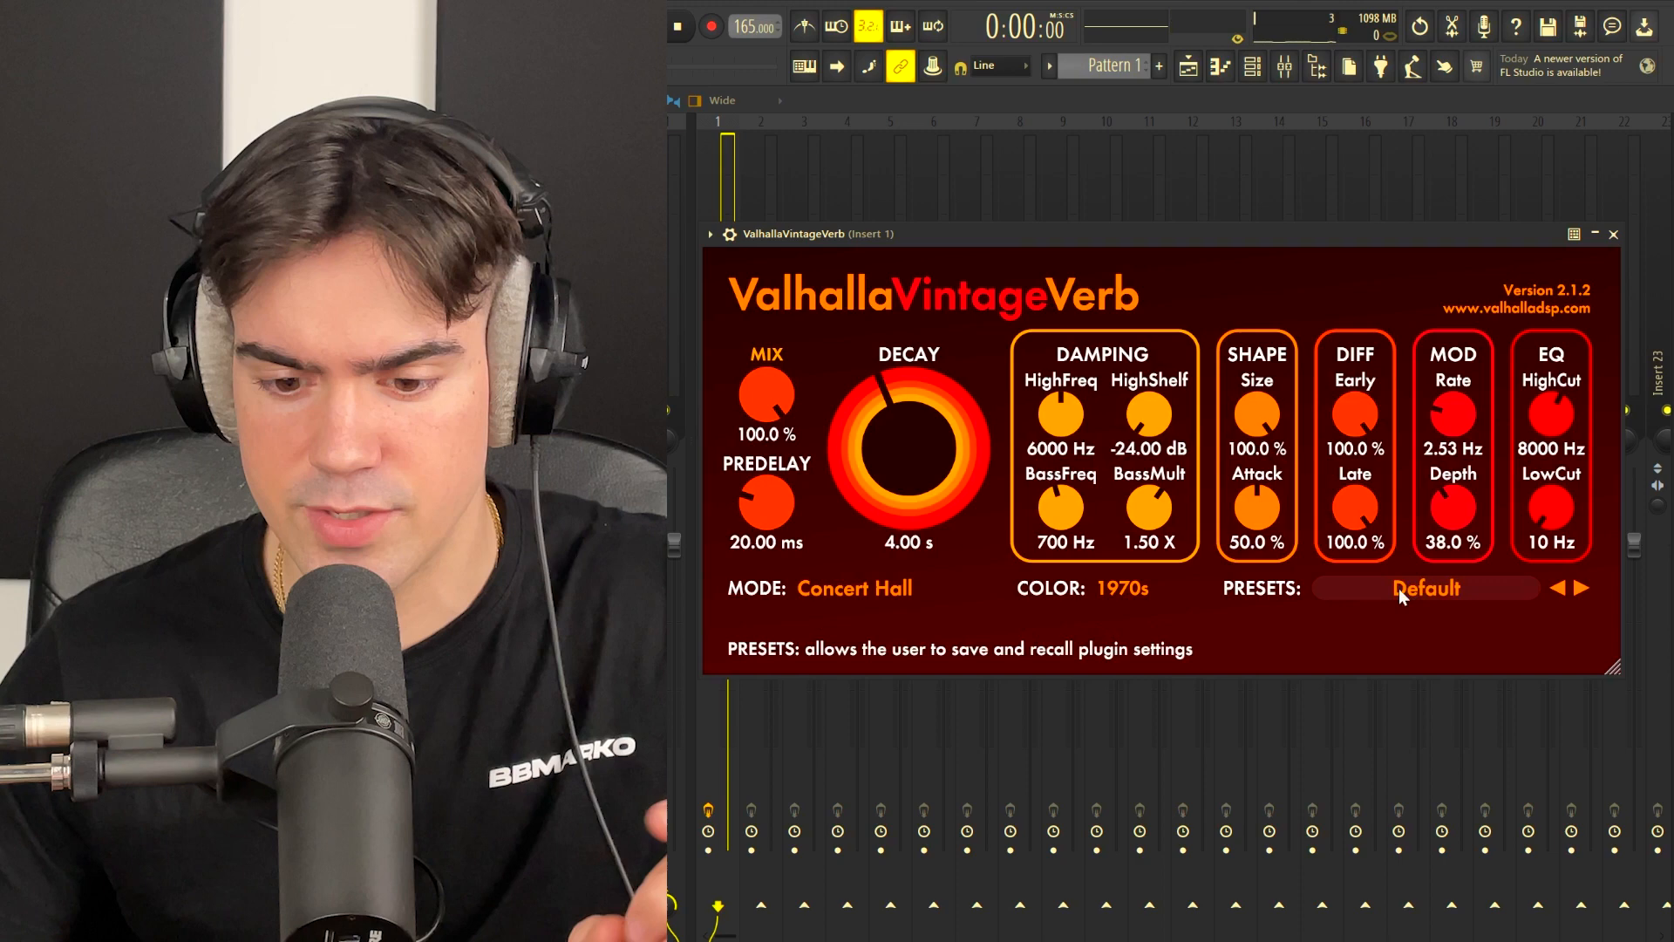
Choose the Spacious Vocal reverb preset and turn its mix down to about 21%
click(1399, 588)
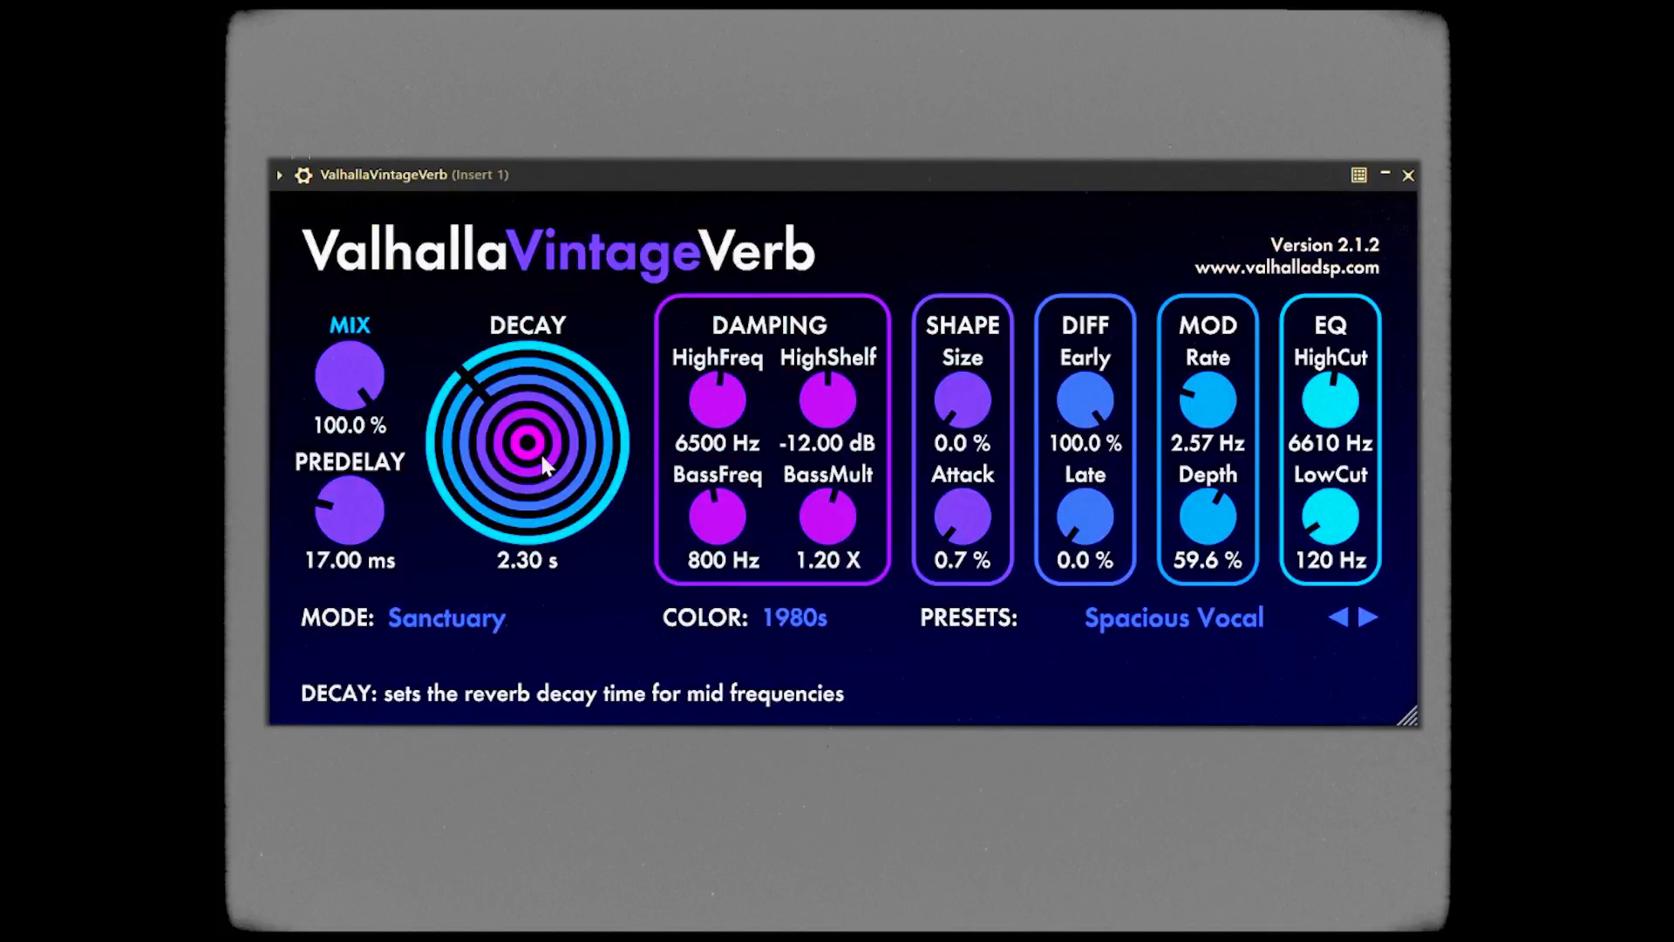
drag(367, 387, 381, 485)
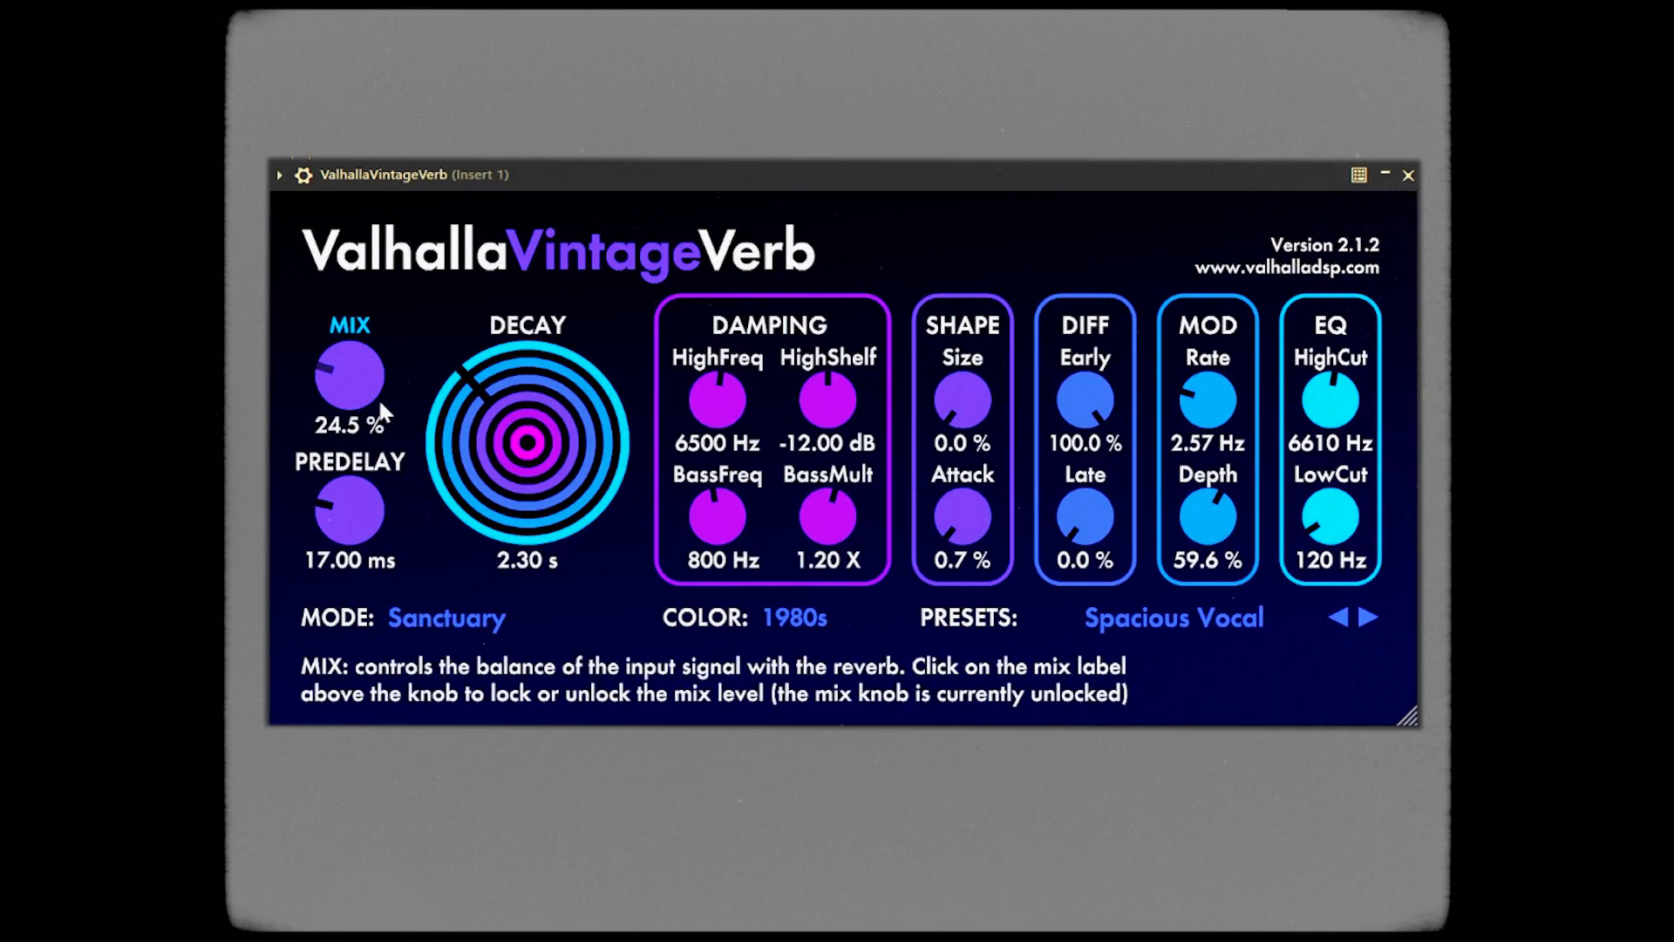
scroll(358, 400, up, 1)
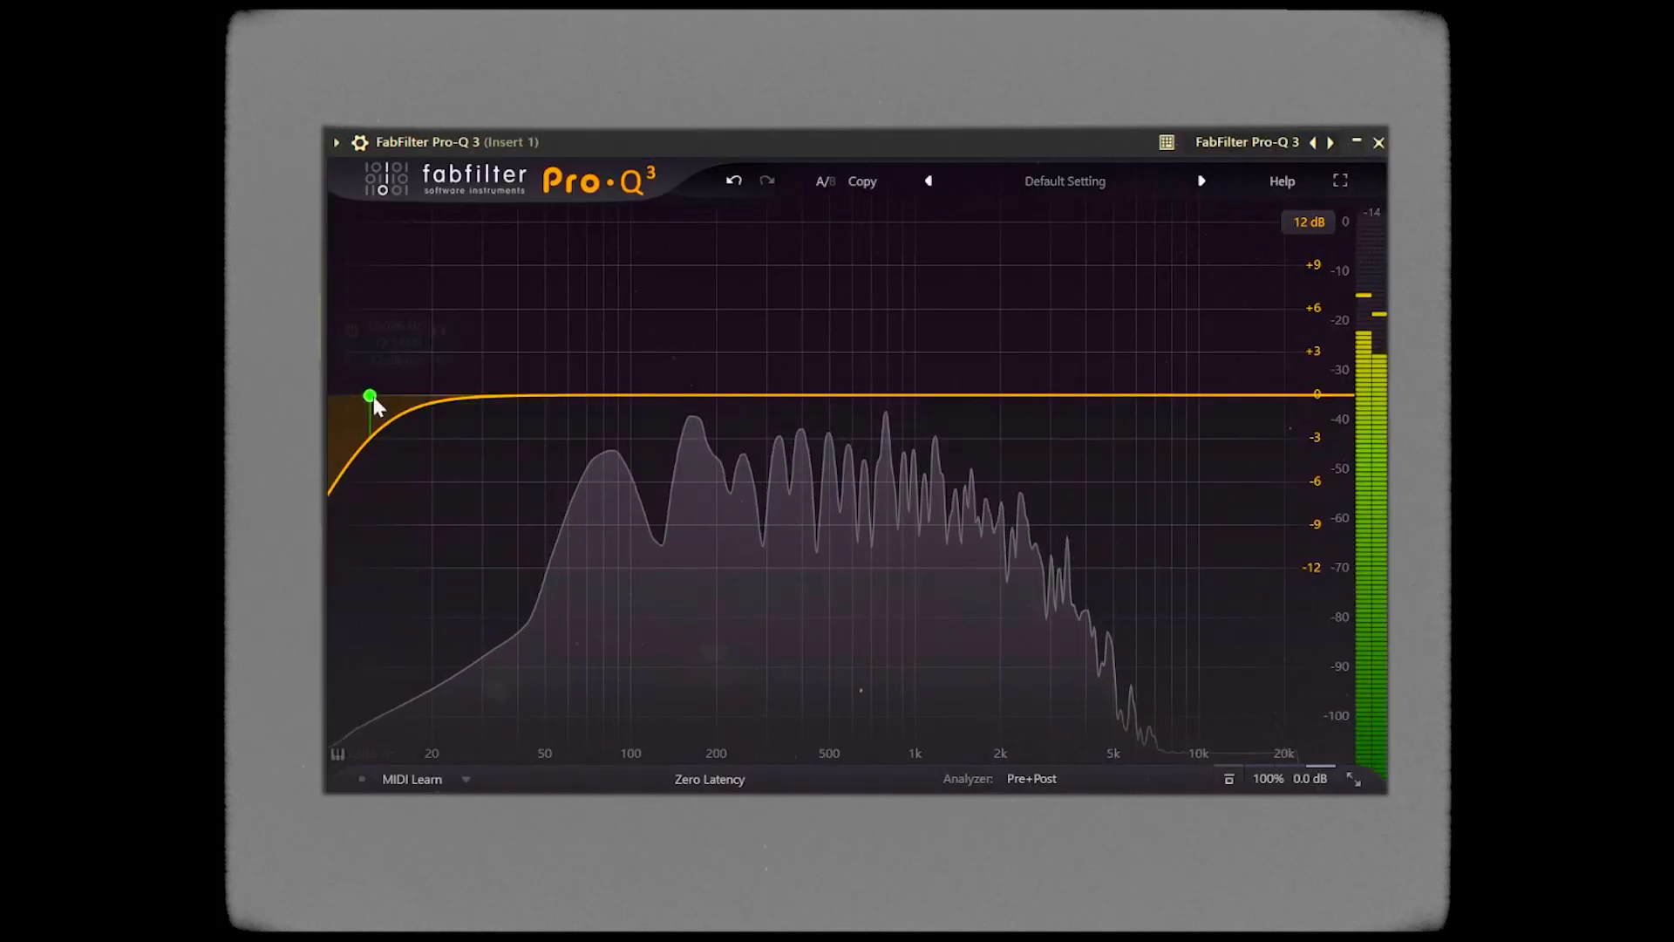
In Pro-Q 3 cut the piano lows near 150 Hz and dip about 1 dB around 312 Hz
mouse_move(373, 405)
mouse_down()
mouse_move(626, 416)
mouse_move(681, 447)
mouse_up()
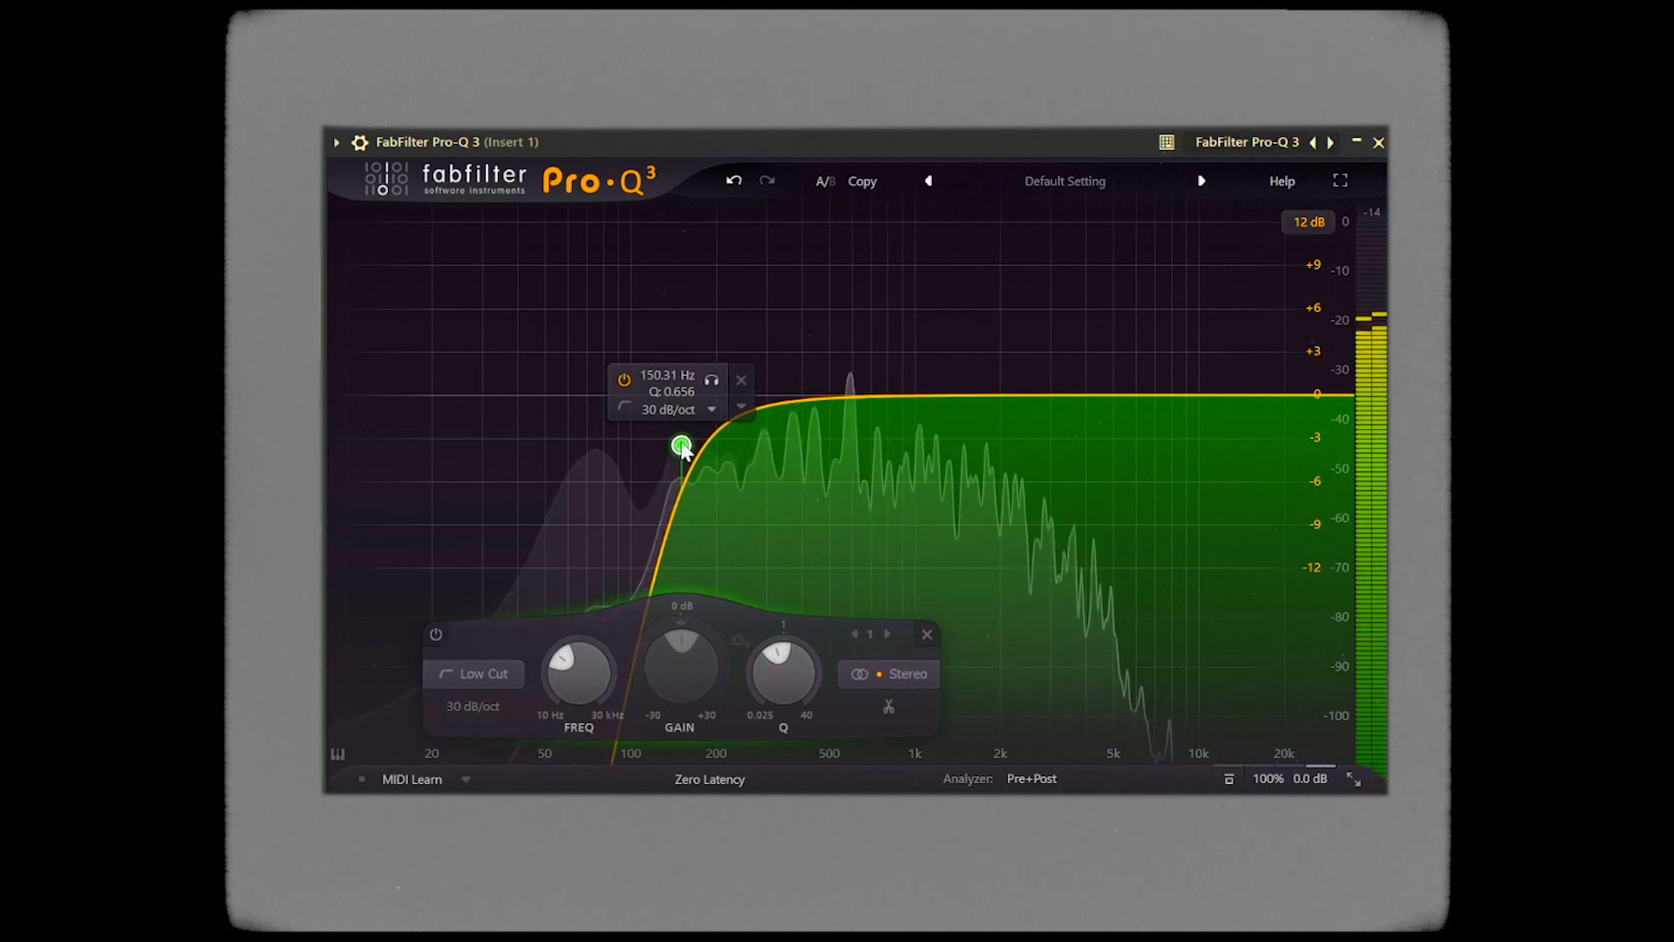
drag(789, 409, 772, 413)
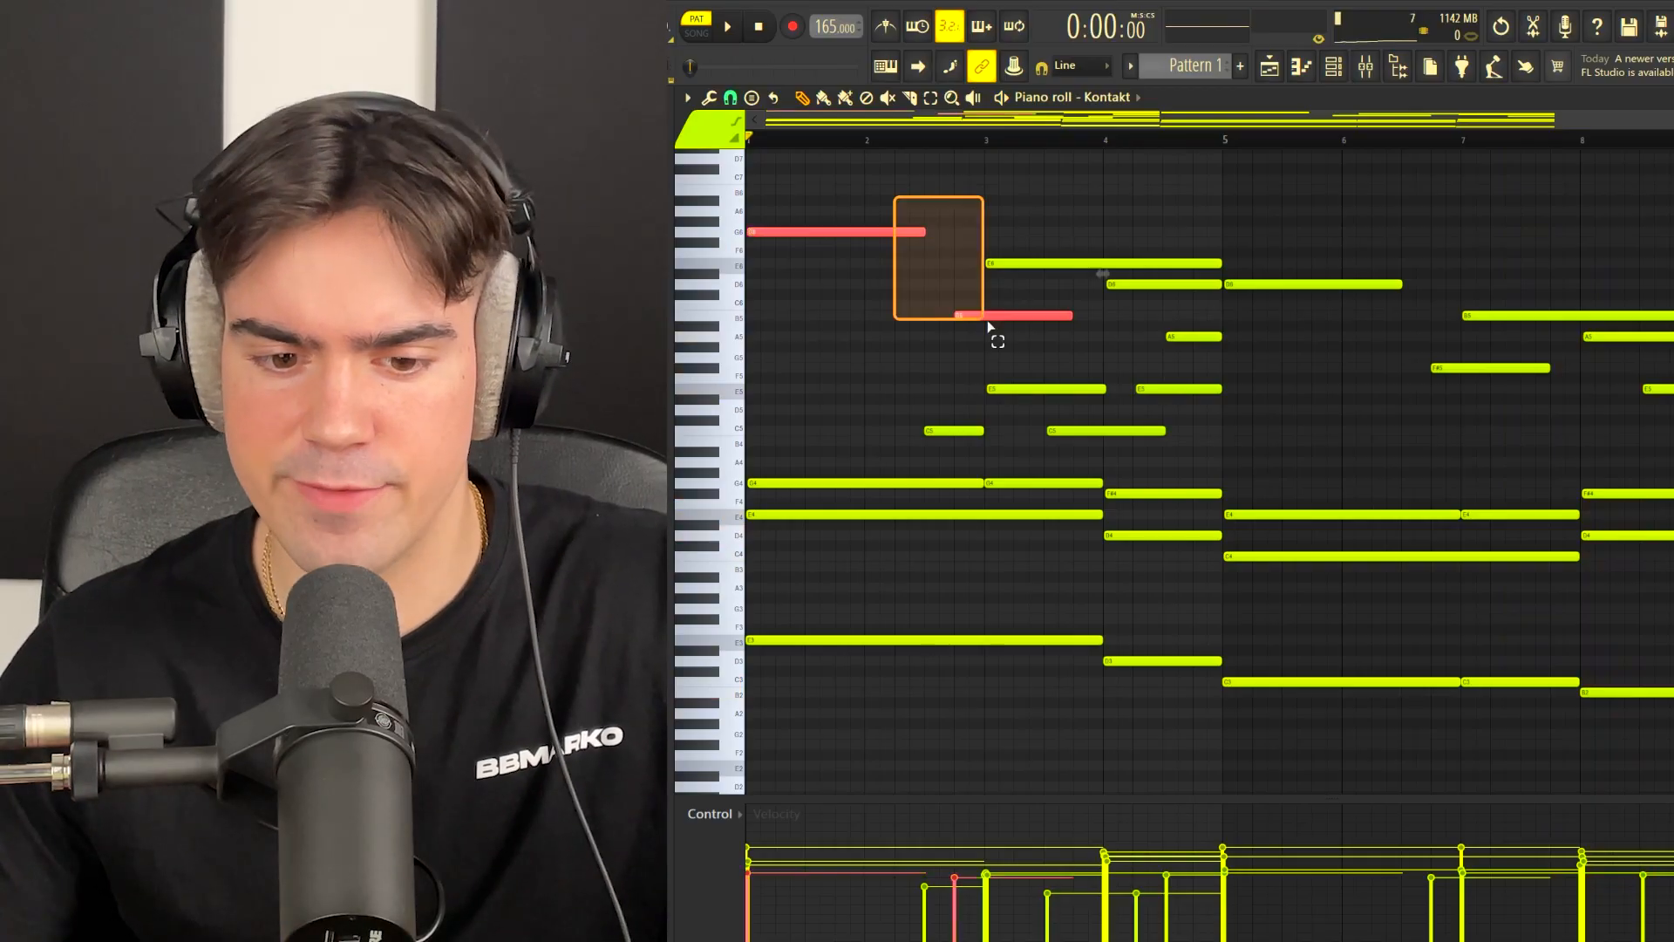
Select and adjust groups of high melody notes in the Kontakt piano roll
drag(988, 323, 1212, 422)
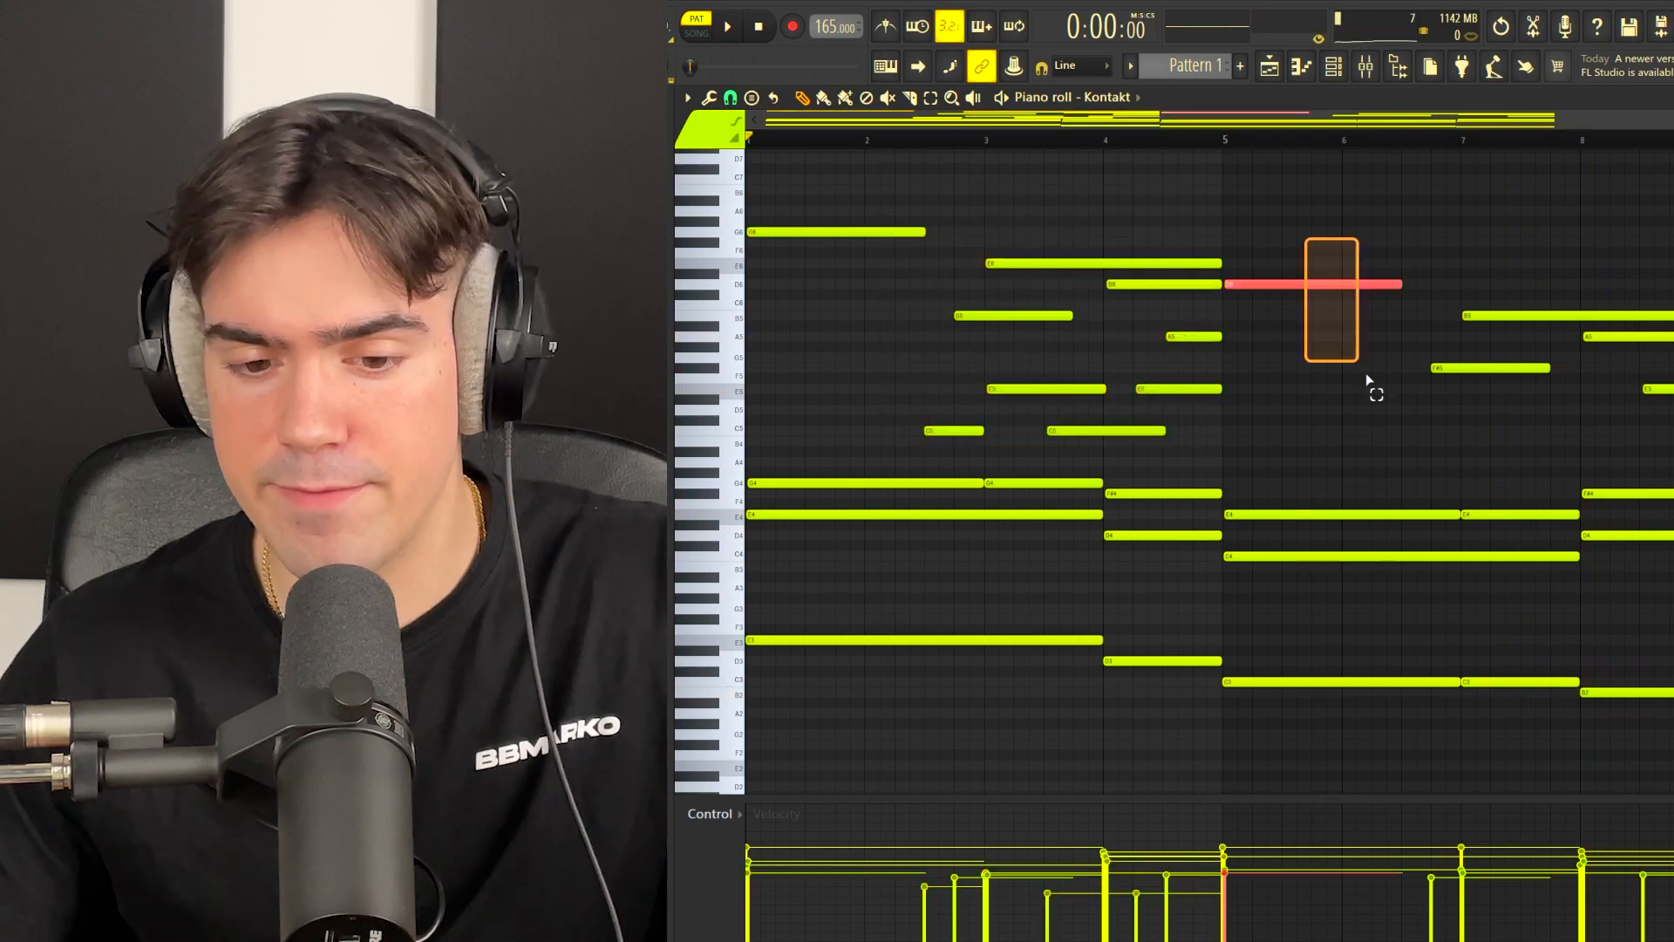
drag(1368, 382, 1661, 729)
click(1670, 707)
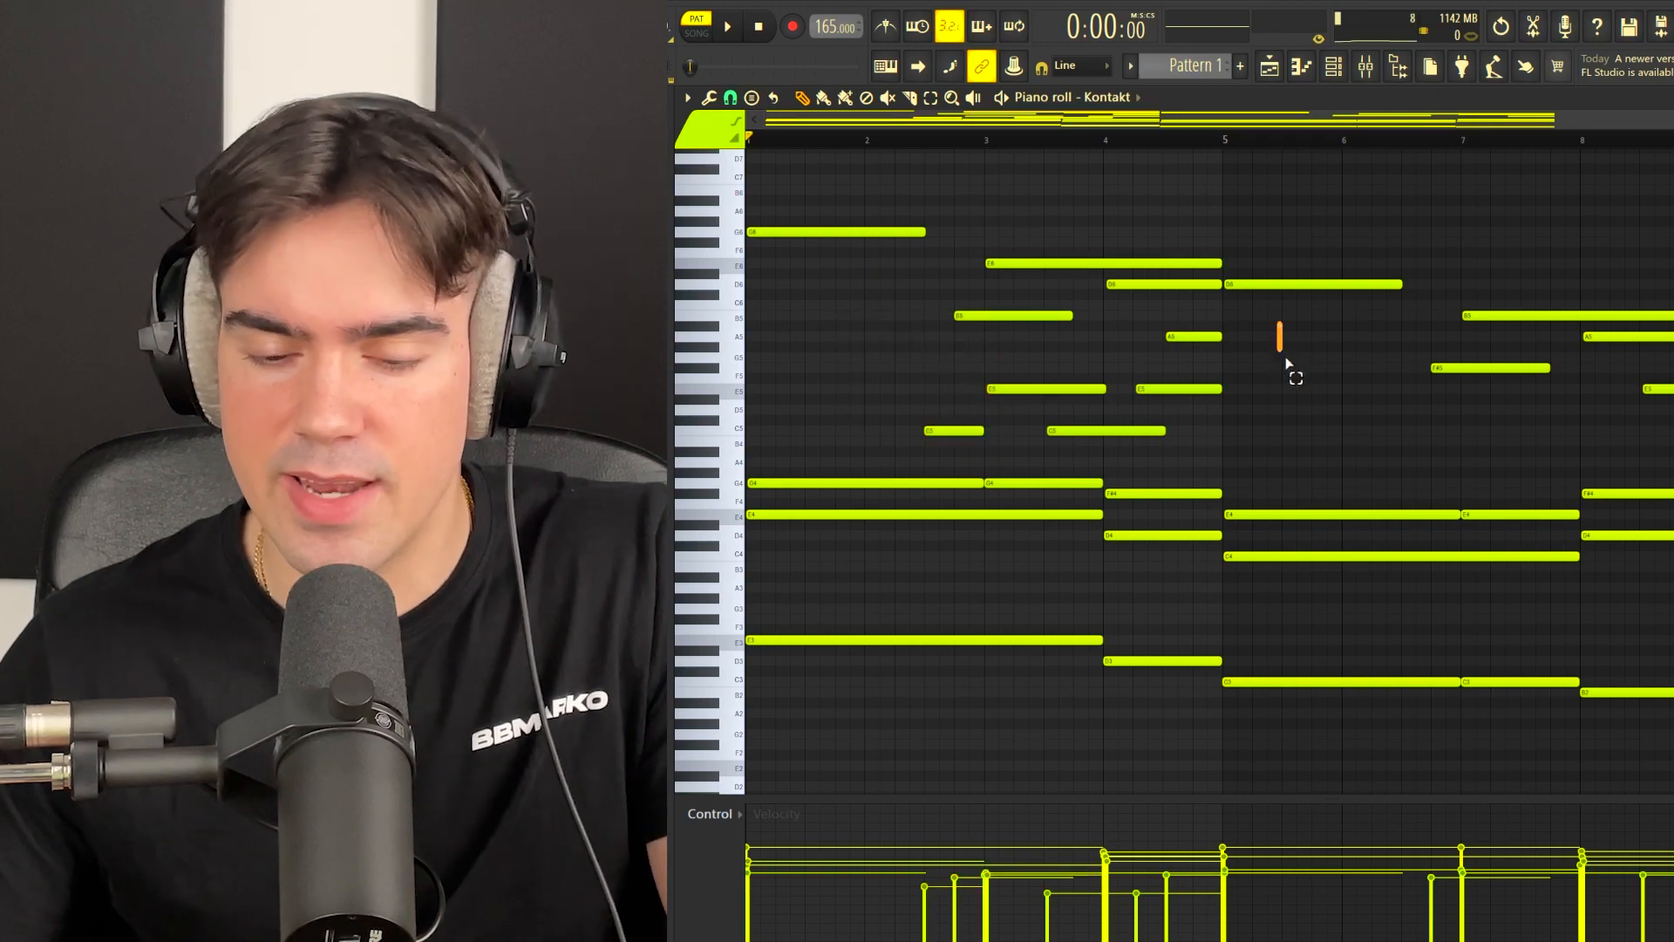
drag(1286, 362, 1568, 456)
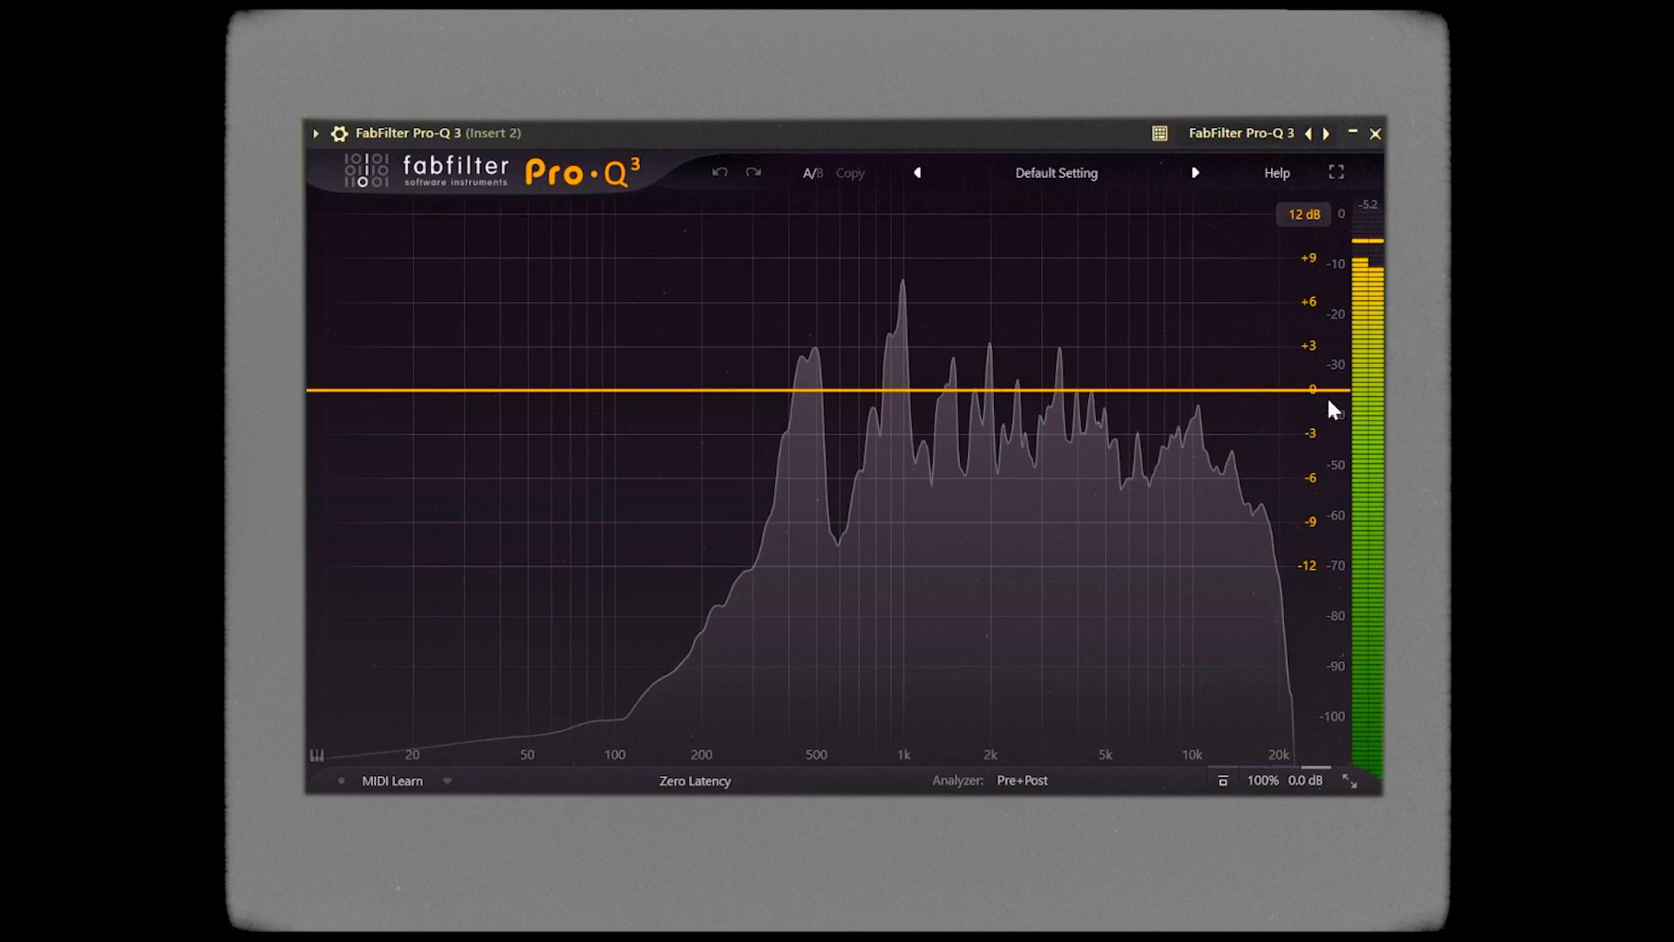
Roll off highs above about 2 kHz in Pro-Q 3 and raise Imager Band 1 width to 62
mouse_move(1332, 410)
mouse_down()
mouse_move(1059, 390)
mouse_move(976, 461)
mouse_up()
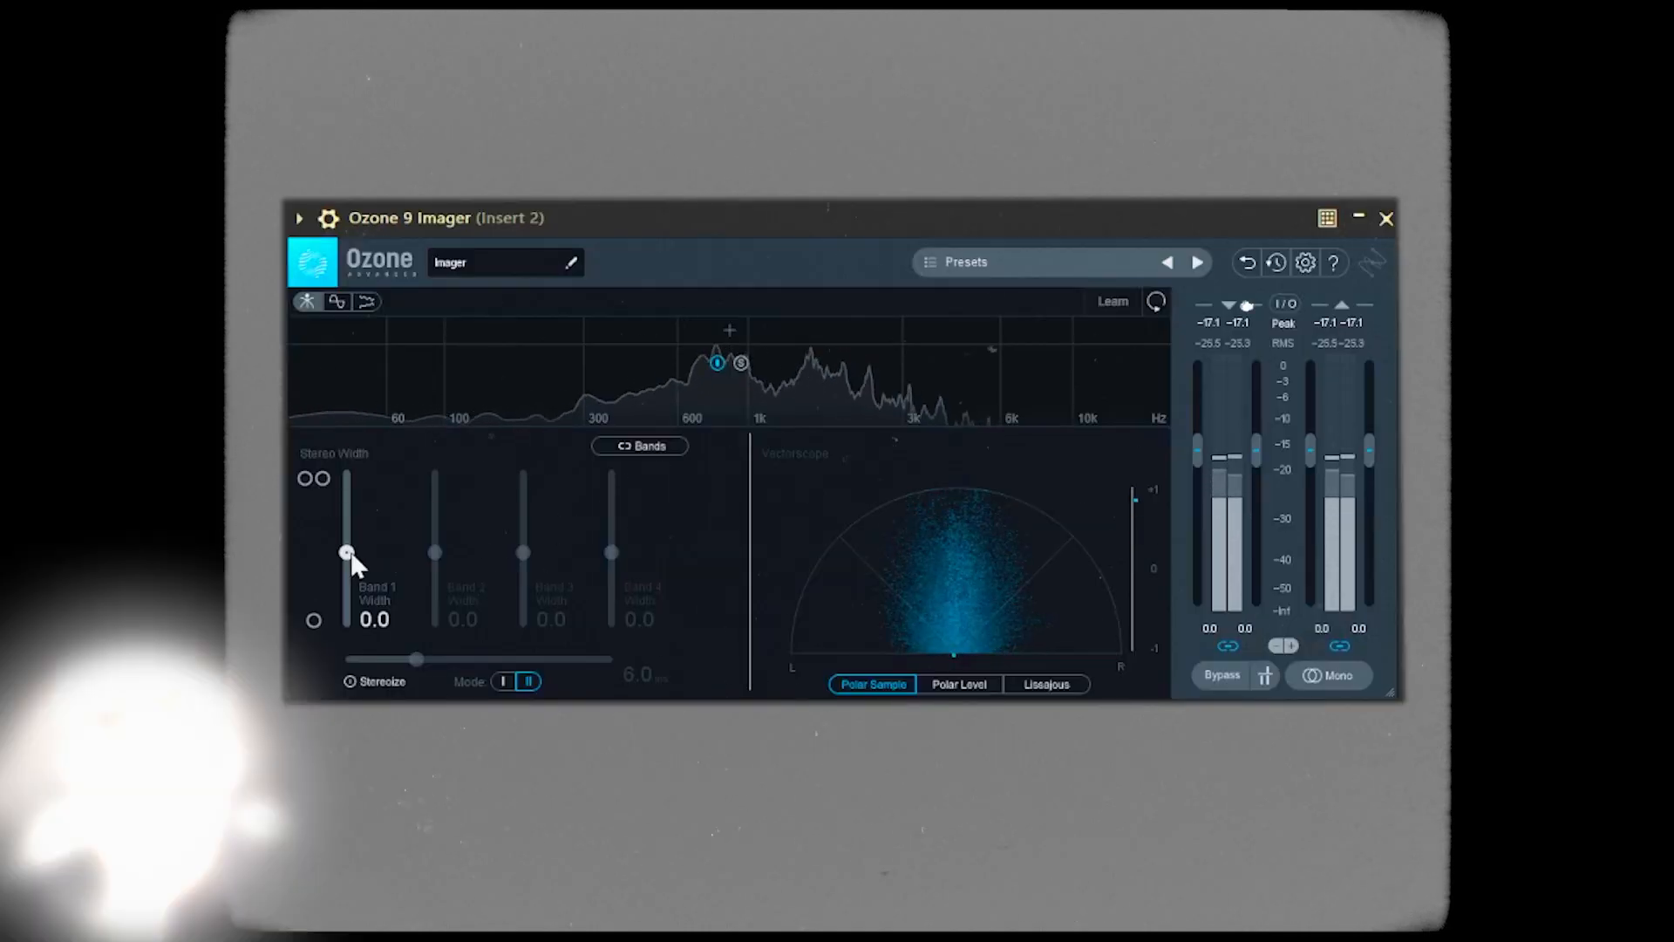
drag(347, 553, 347, 529)
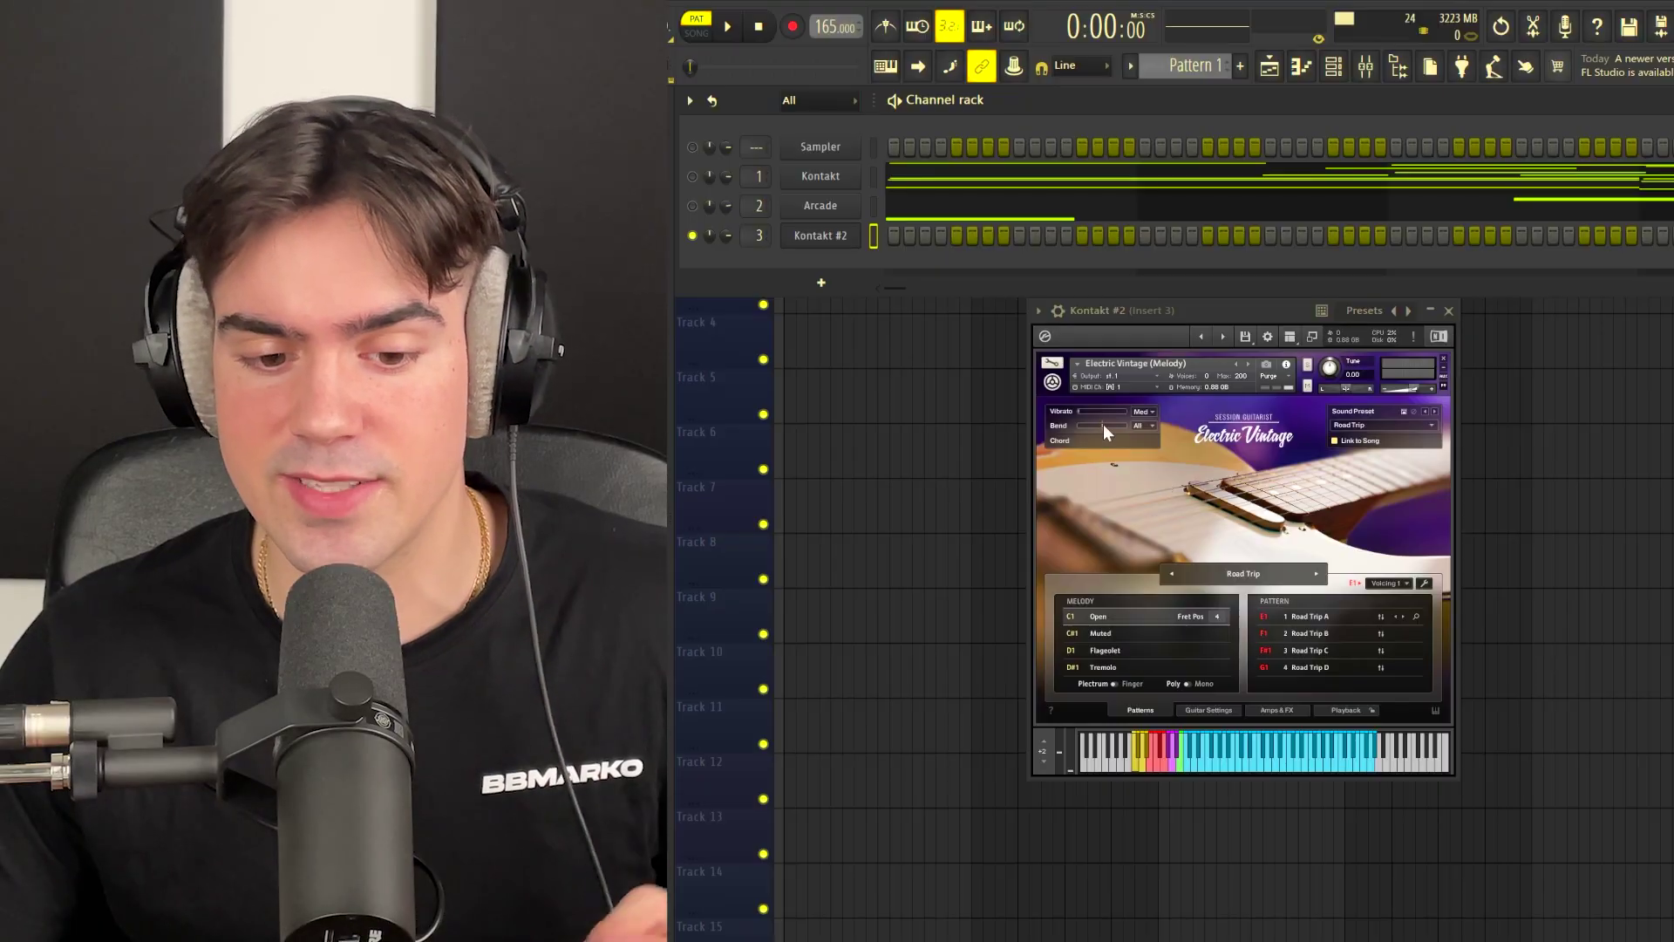
Adjust the Electric Vintage guitar's pitch bend amount in Kontakt
mouse_move(1103, 424)
mouse_down()
mouse_move(1121, 431)
mouse_move(1101, 426)
mouse_up()
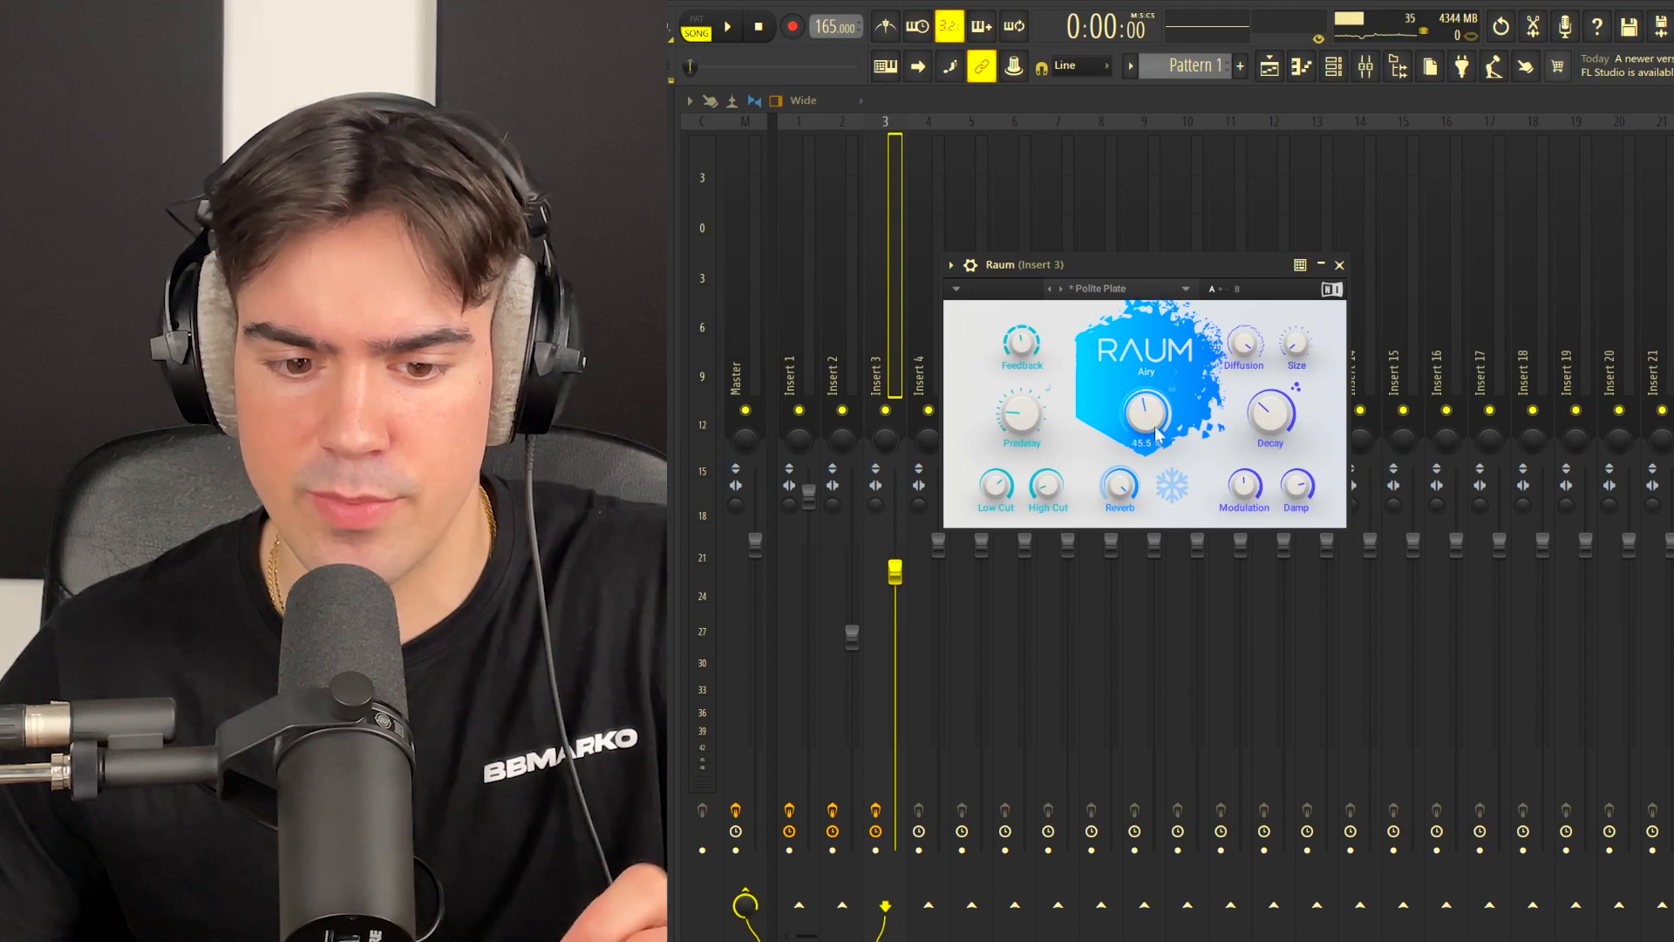
Close the Raum reverb window after loading Polite Plate on the guitar's Insert 3
click(1339, 266)
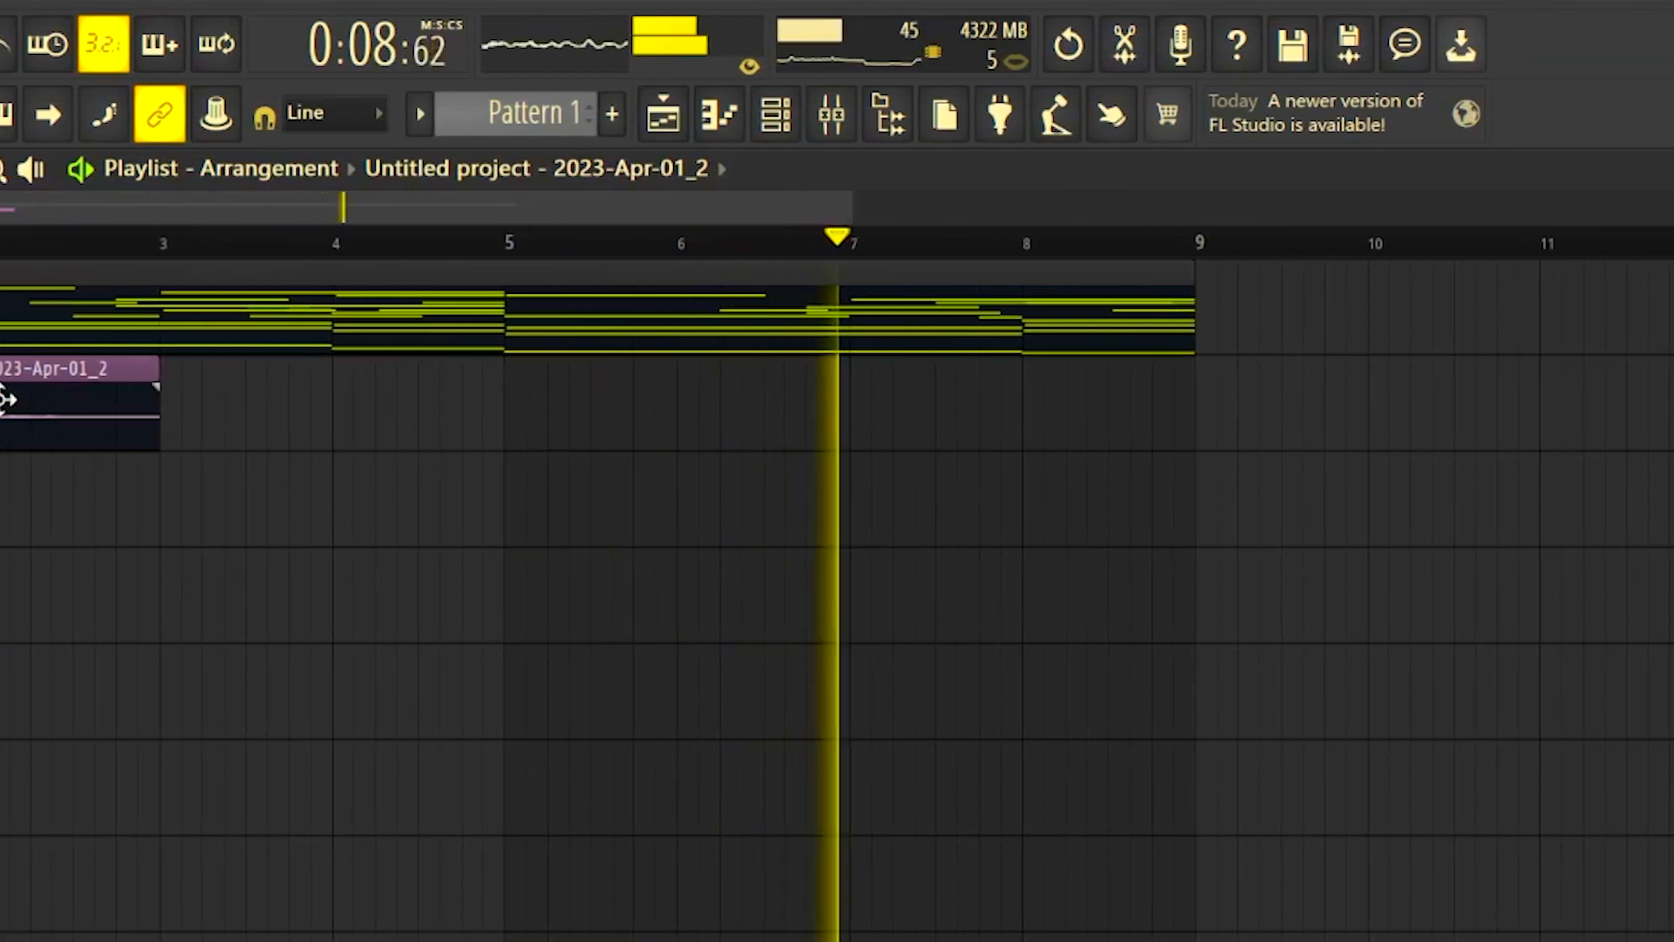
Stop playback and browse into Empyreal One Shot kit > Percussion Loops
click(736, 399)
key(space)
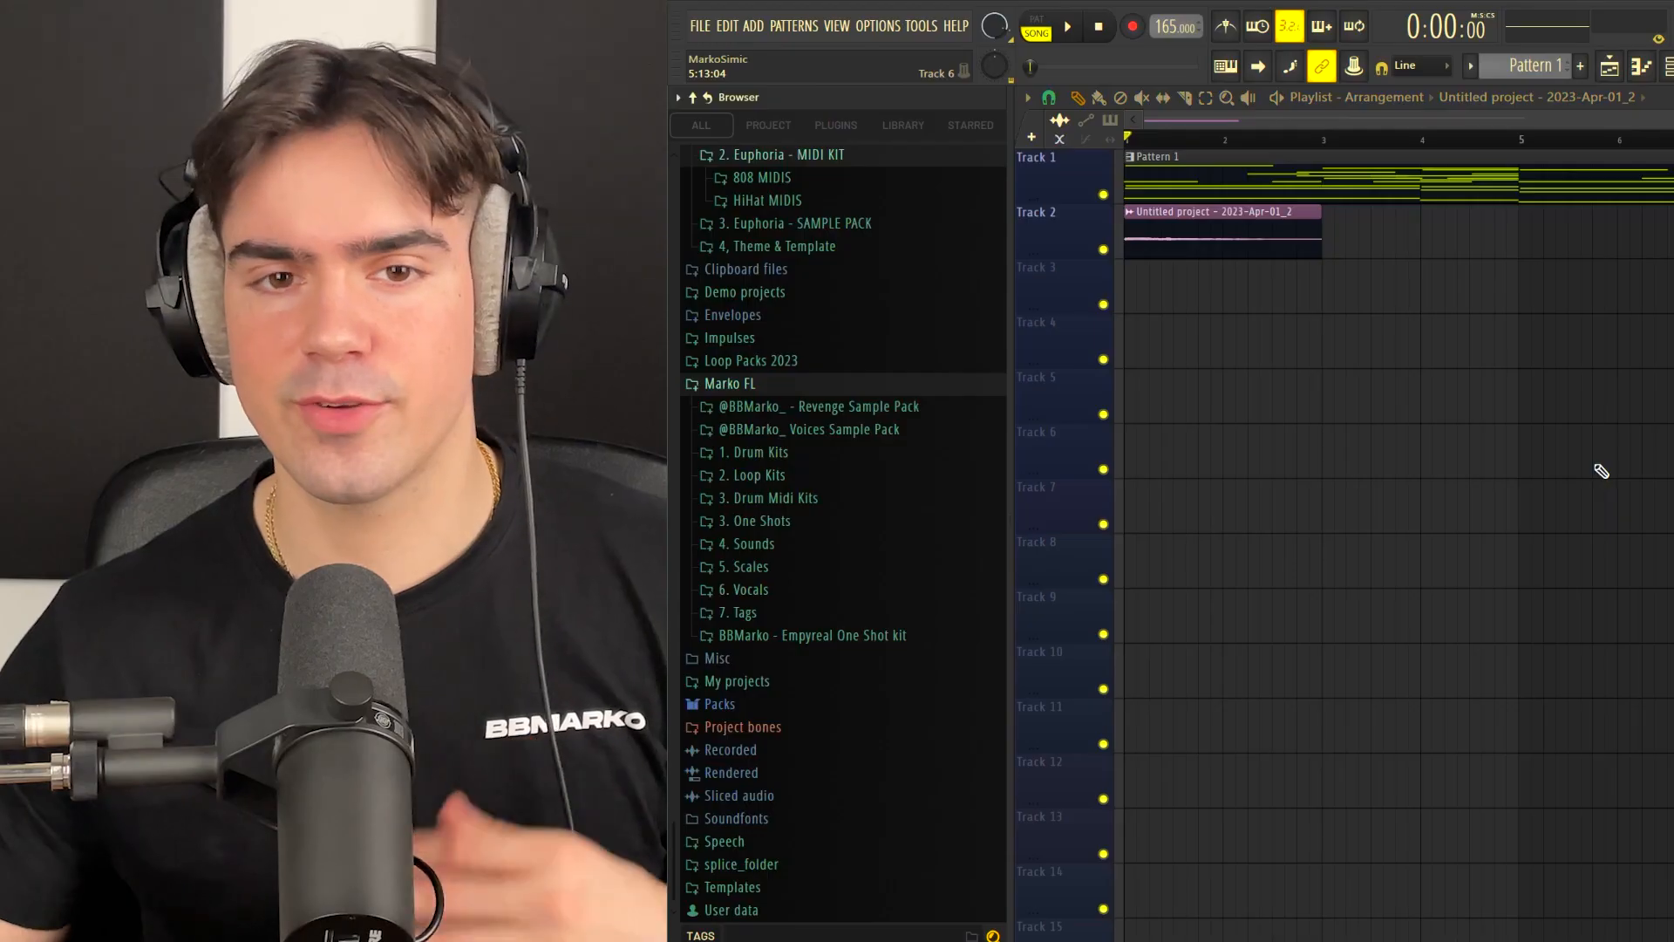
click(860, 638)
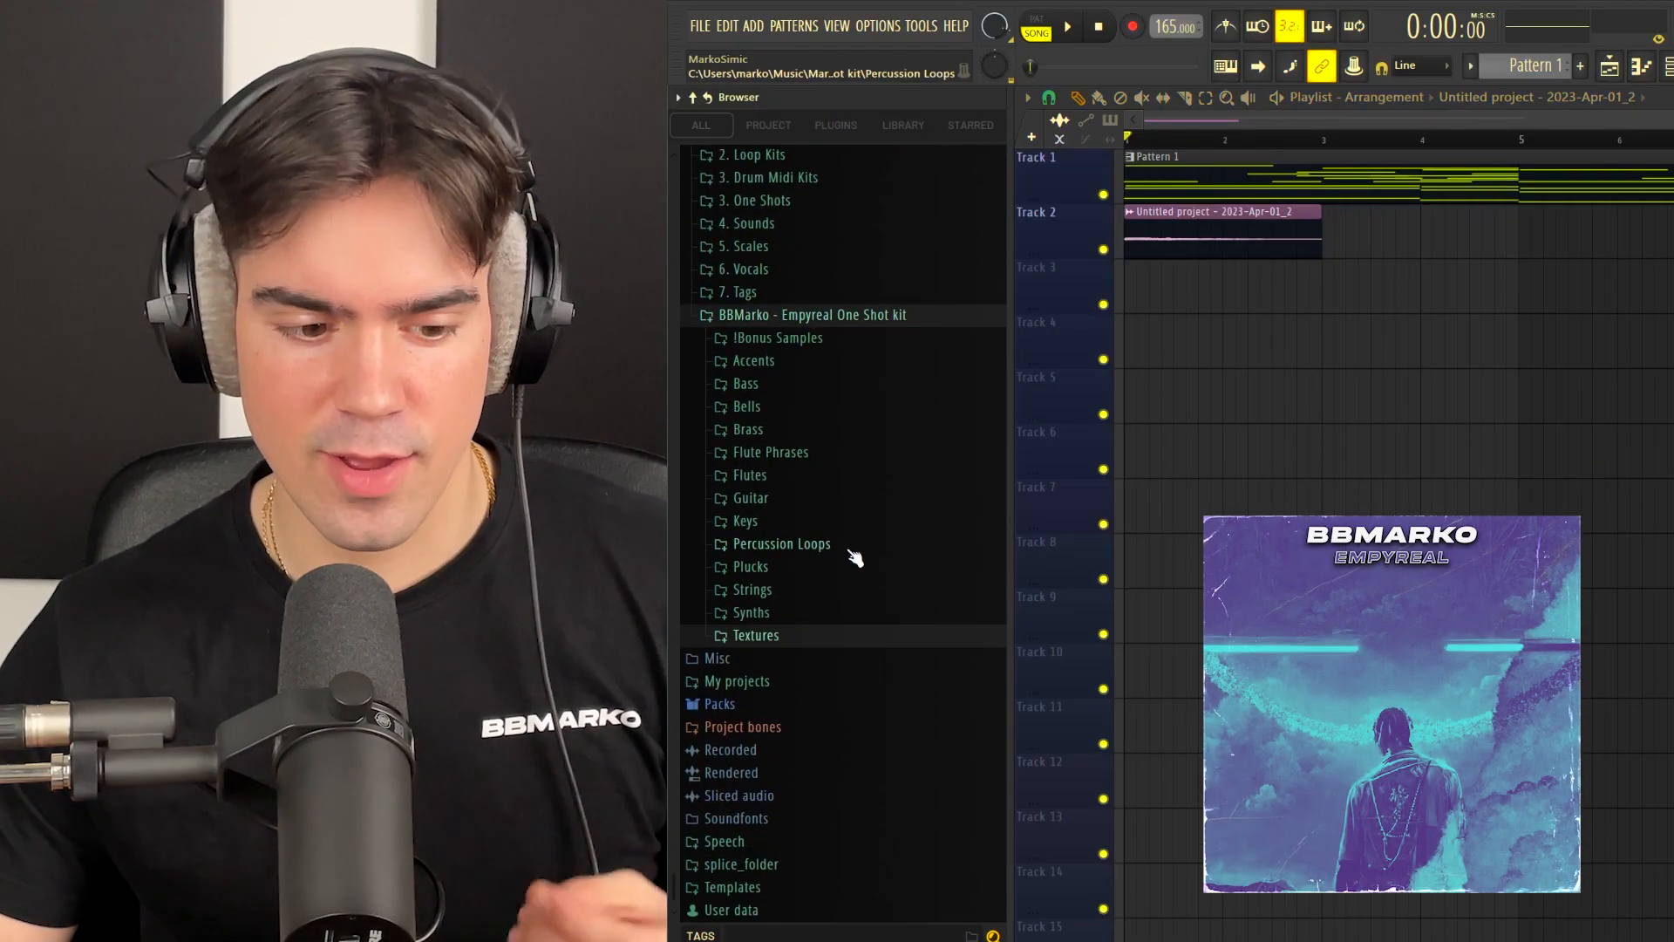
click(851, 549)
scroll(856, 663, down, 2)
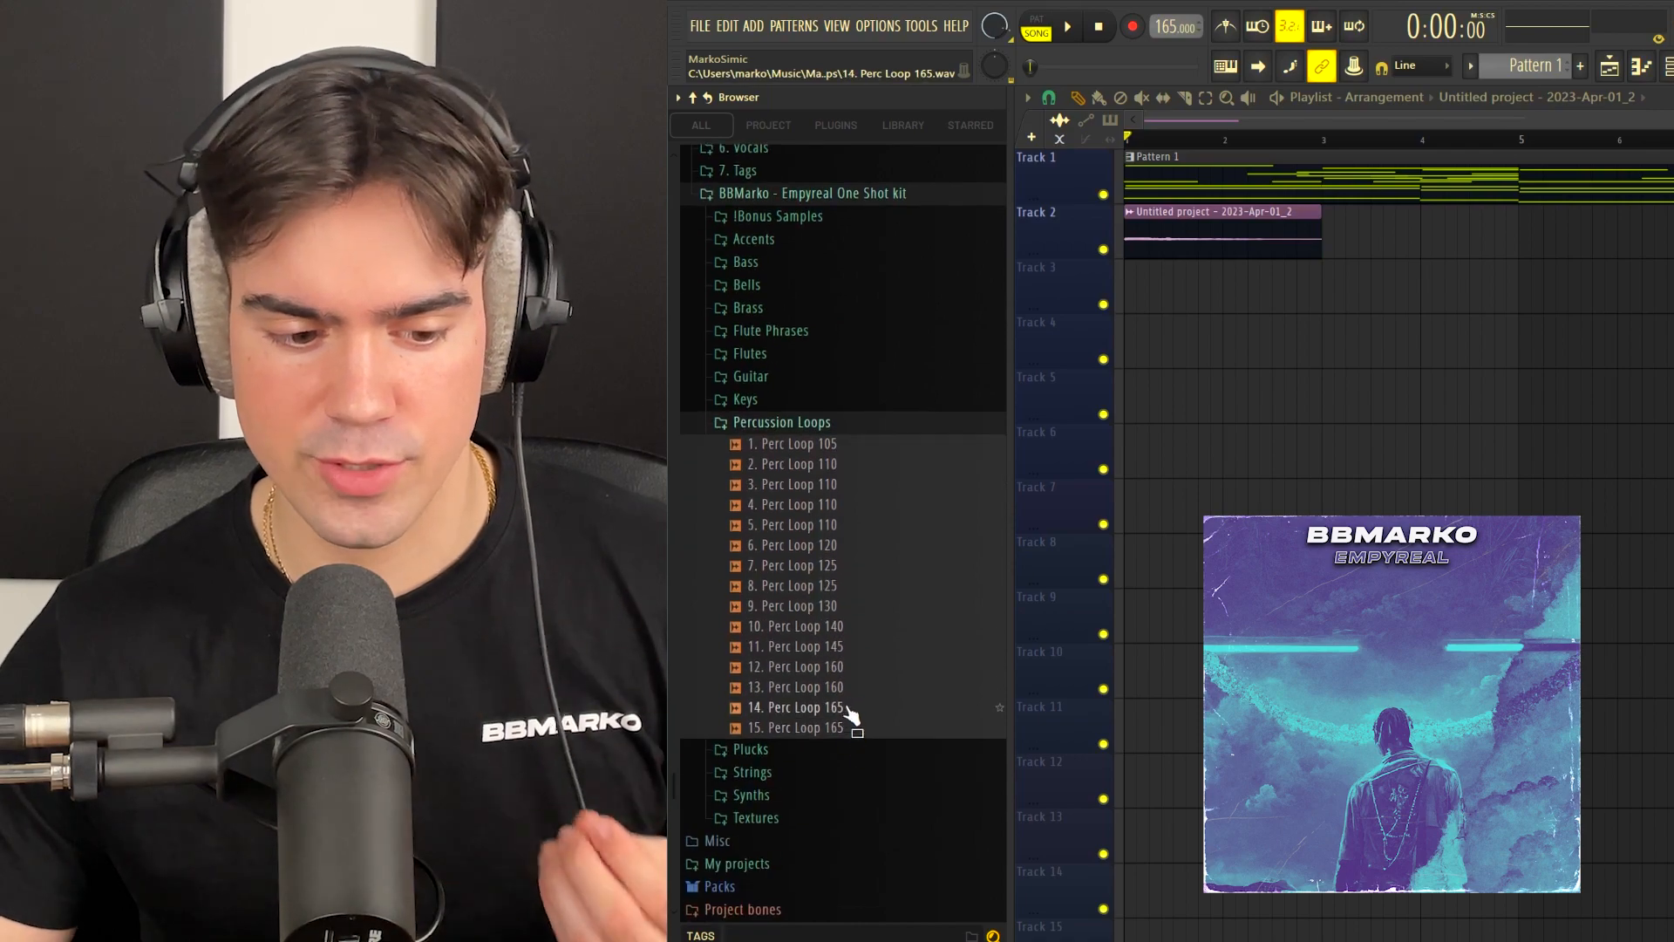
Drop 14. Perc Loop 165 onto playlist track 3 and audition it
drag(847, 713, 1151, 272)
key(space)
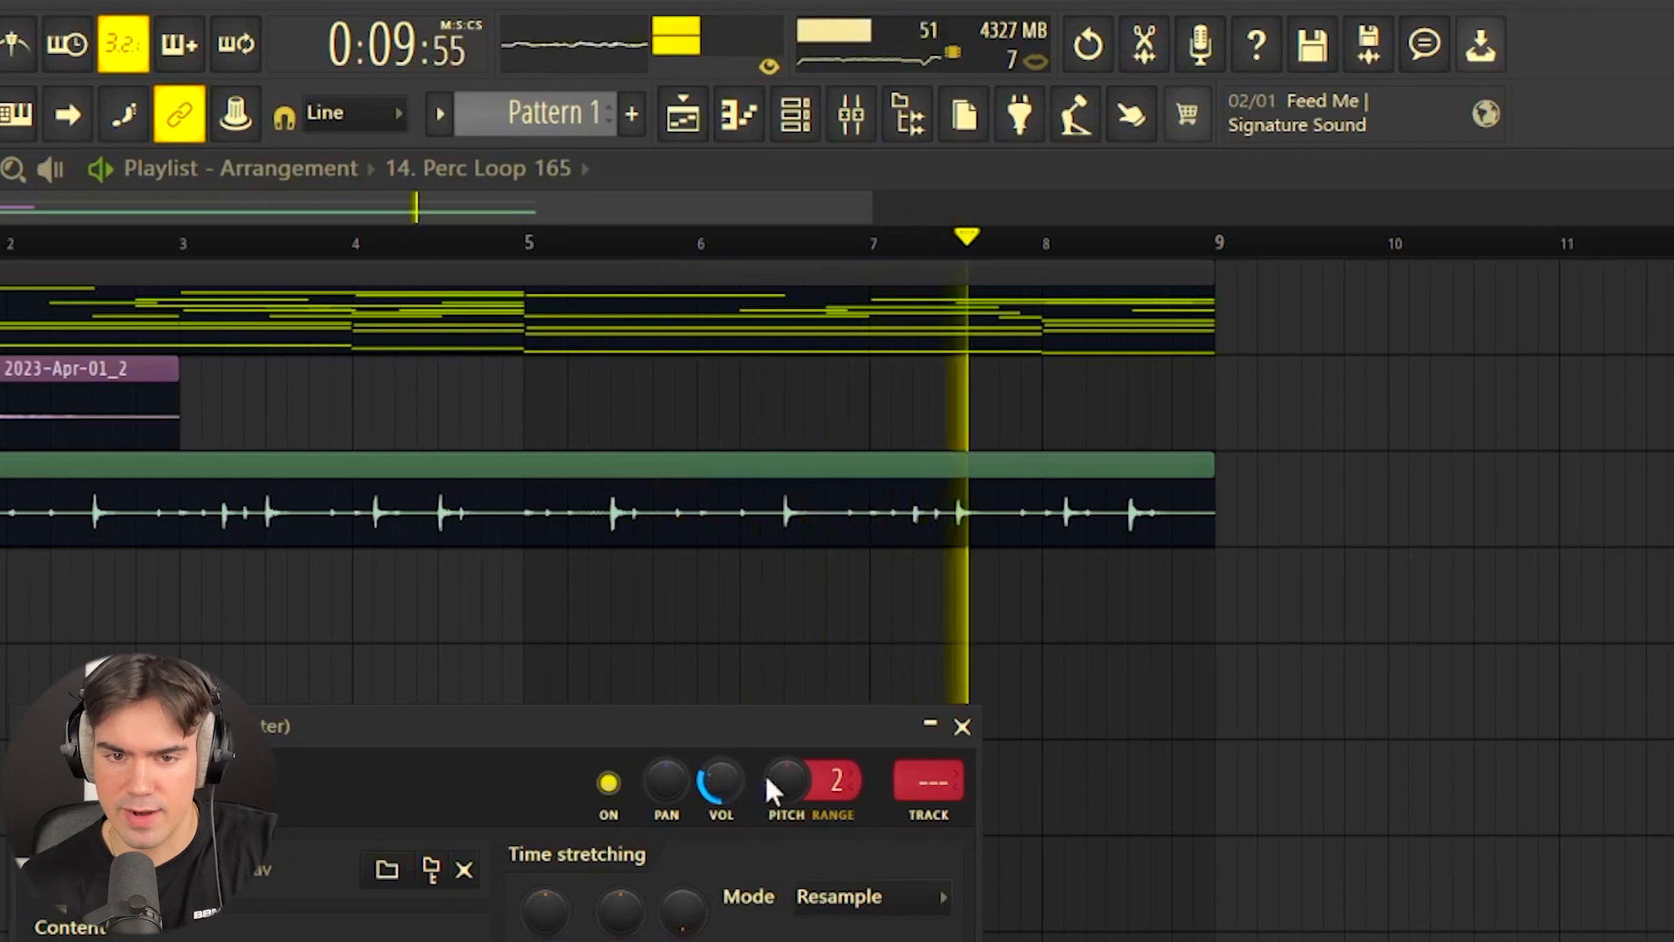
click(878, 722)
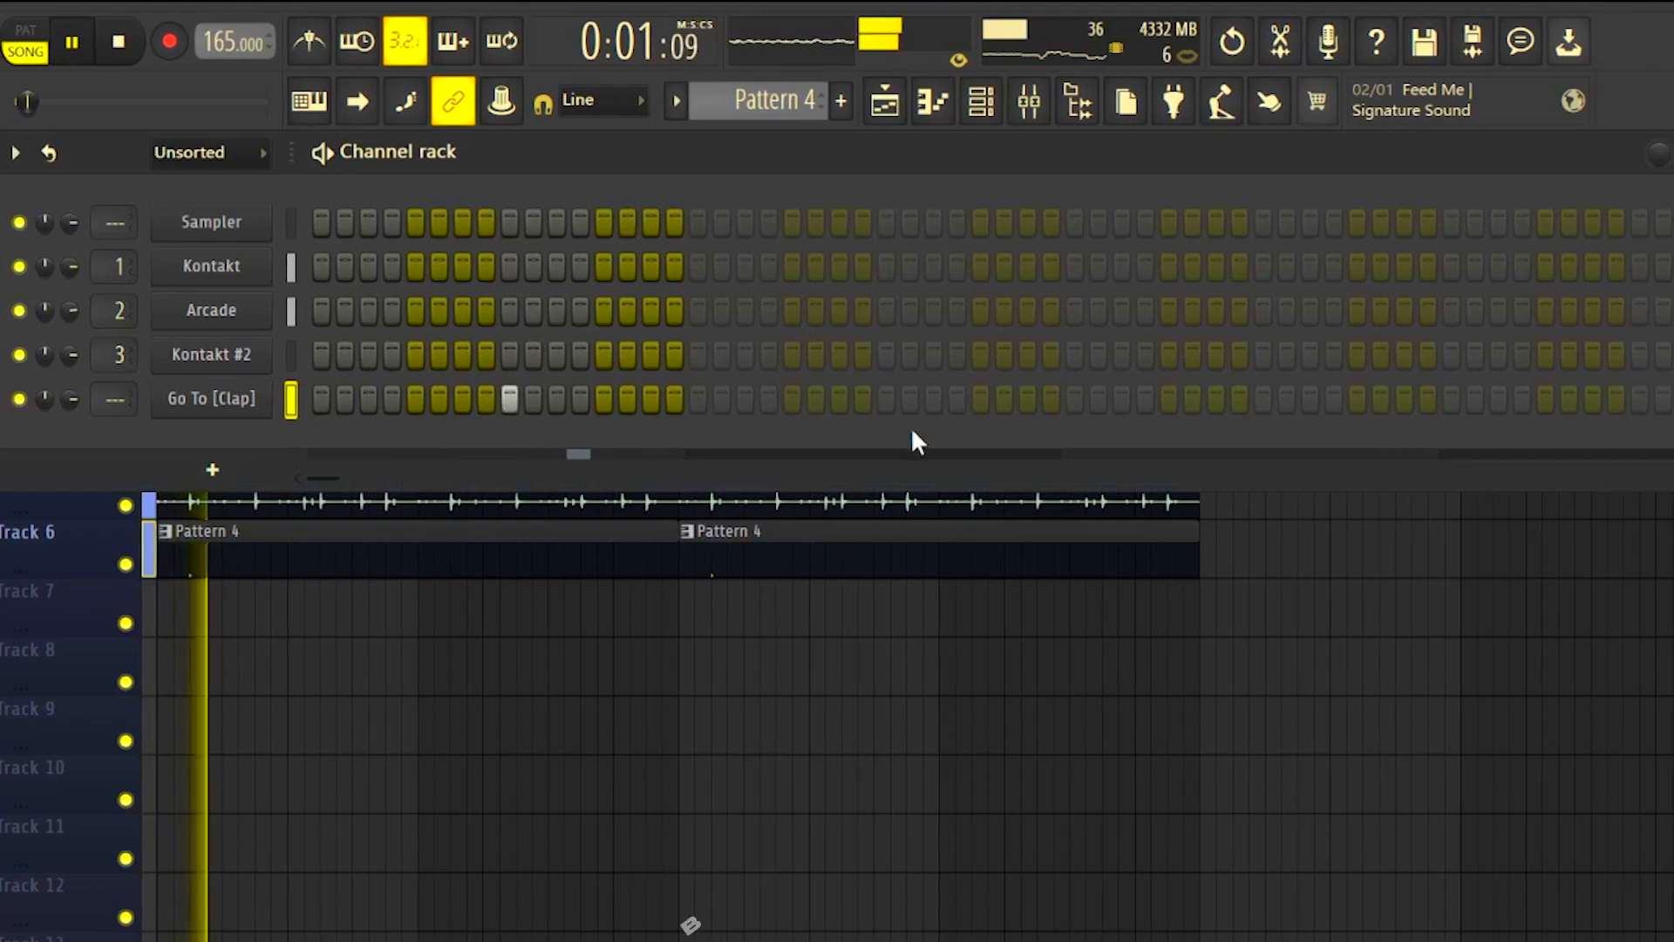
Place Go To [Clap] hits on the step sequencer so a clap lands in each bar
click(888, 399)
click(1267, 398)
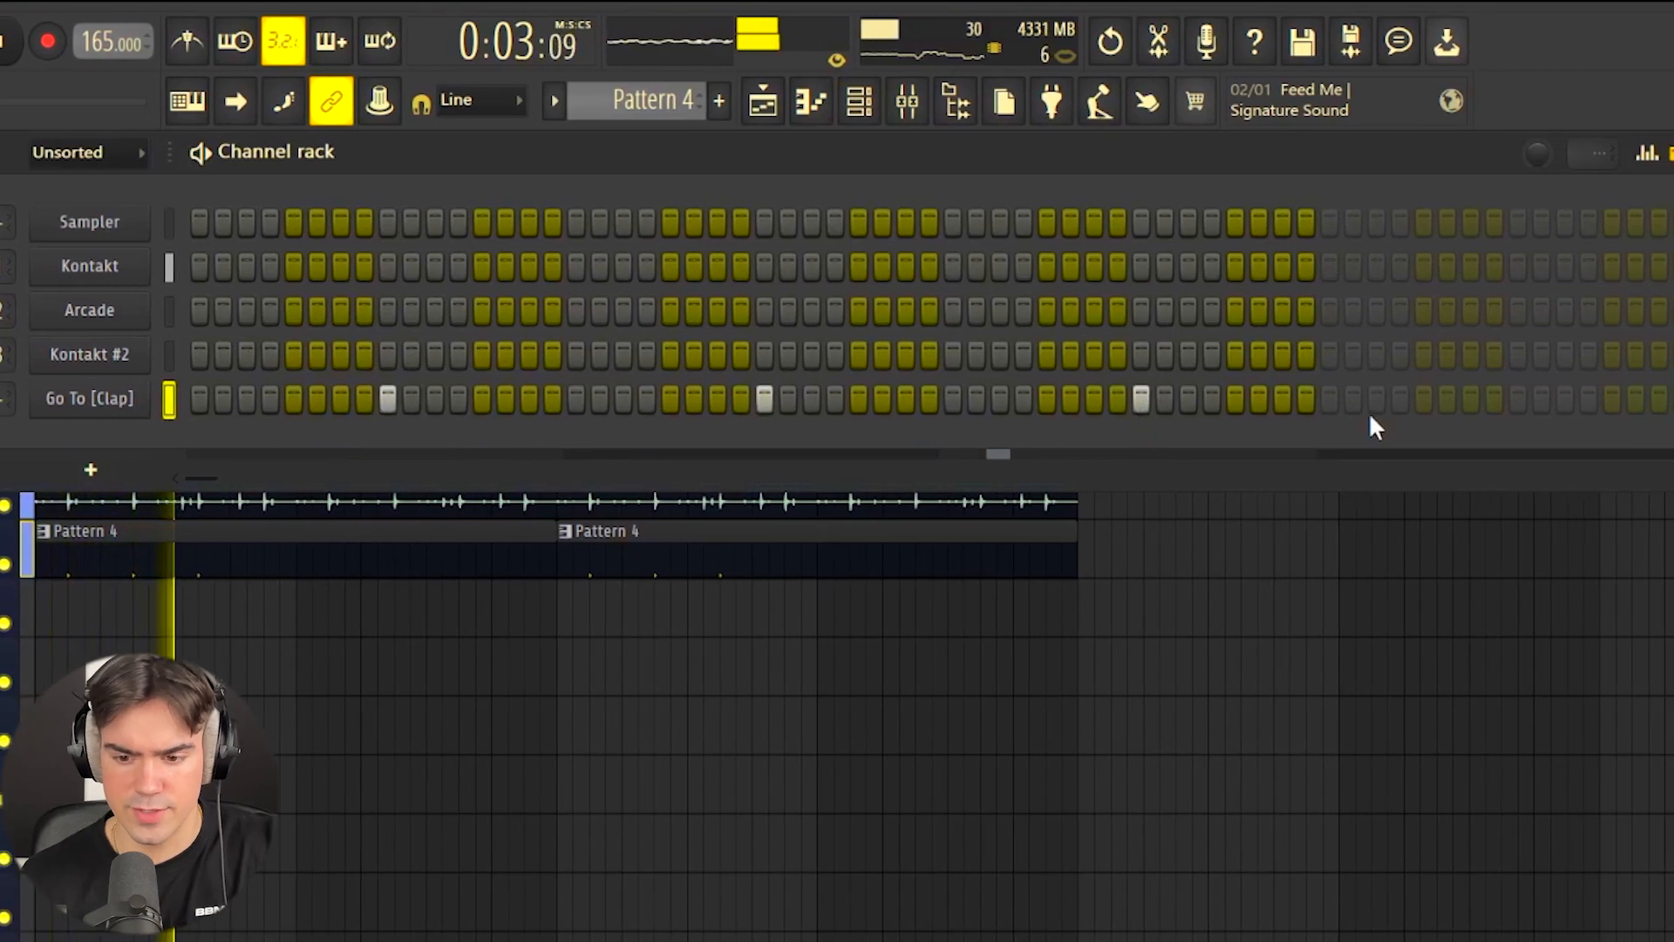
click(1472, 400)
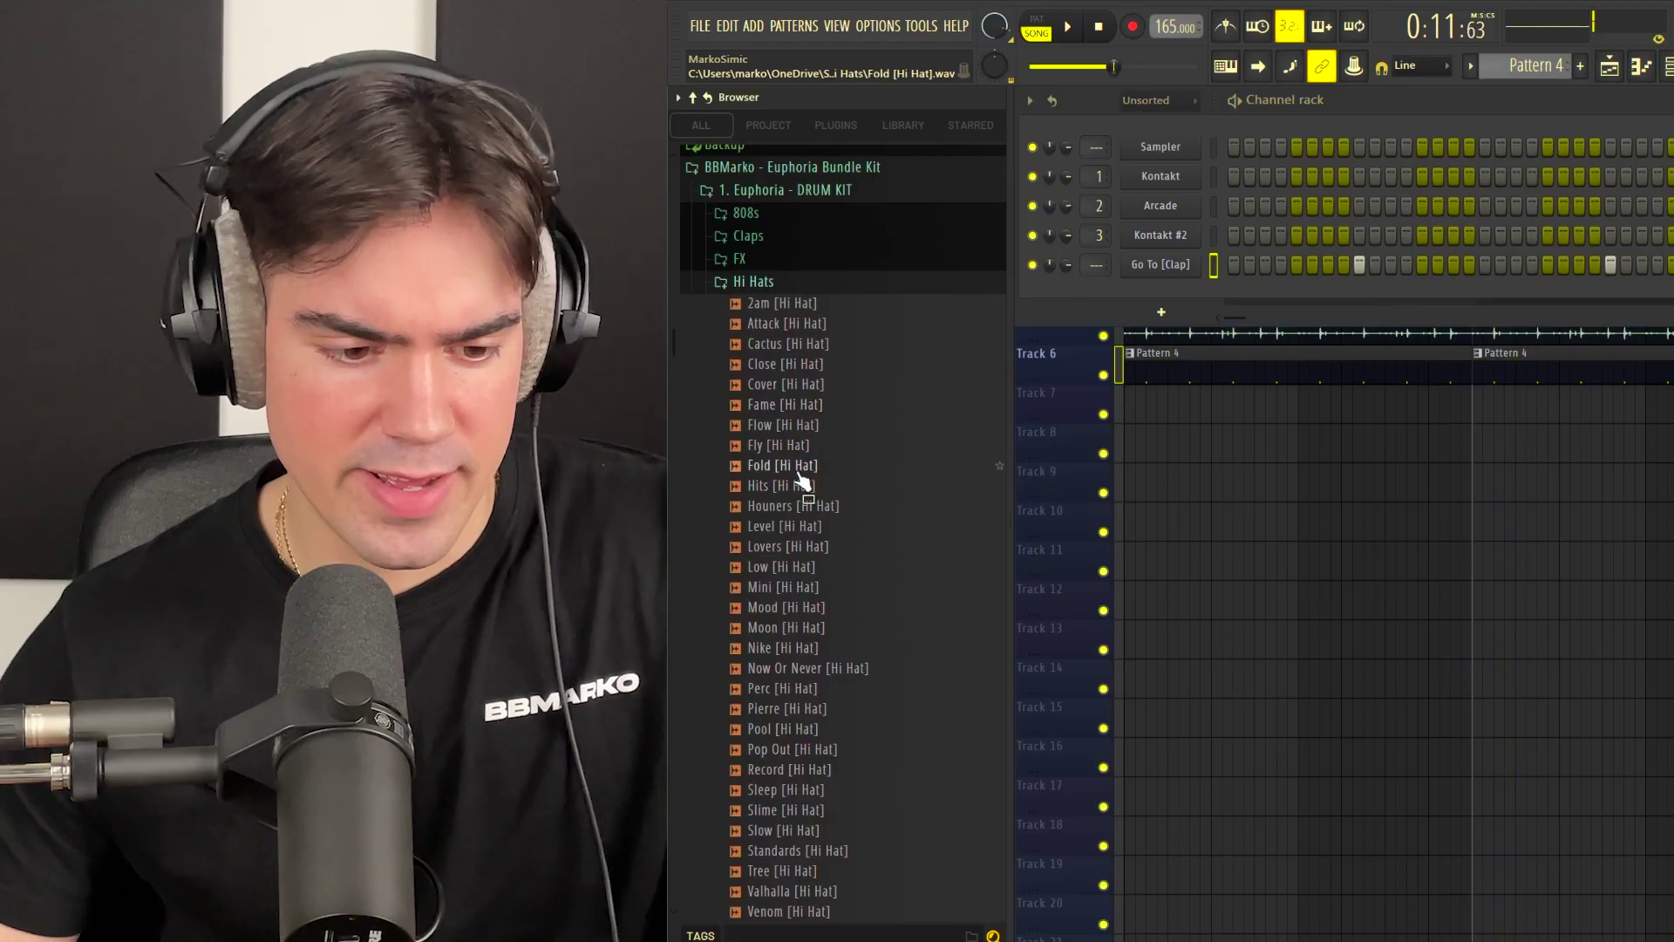
Load a Hihat MIDI from HiHat MIDIS into the hi-hat channel and review its C5 notes
click(824, 390)
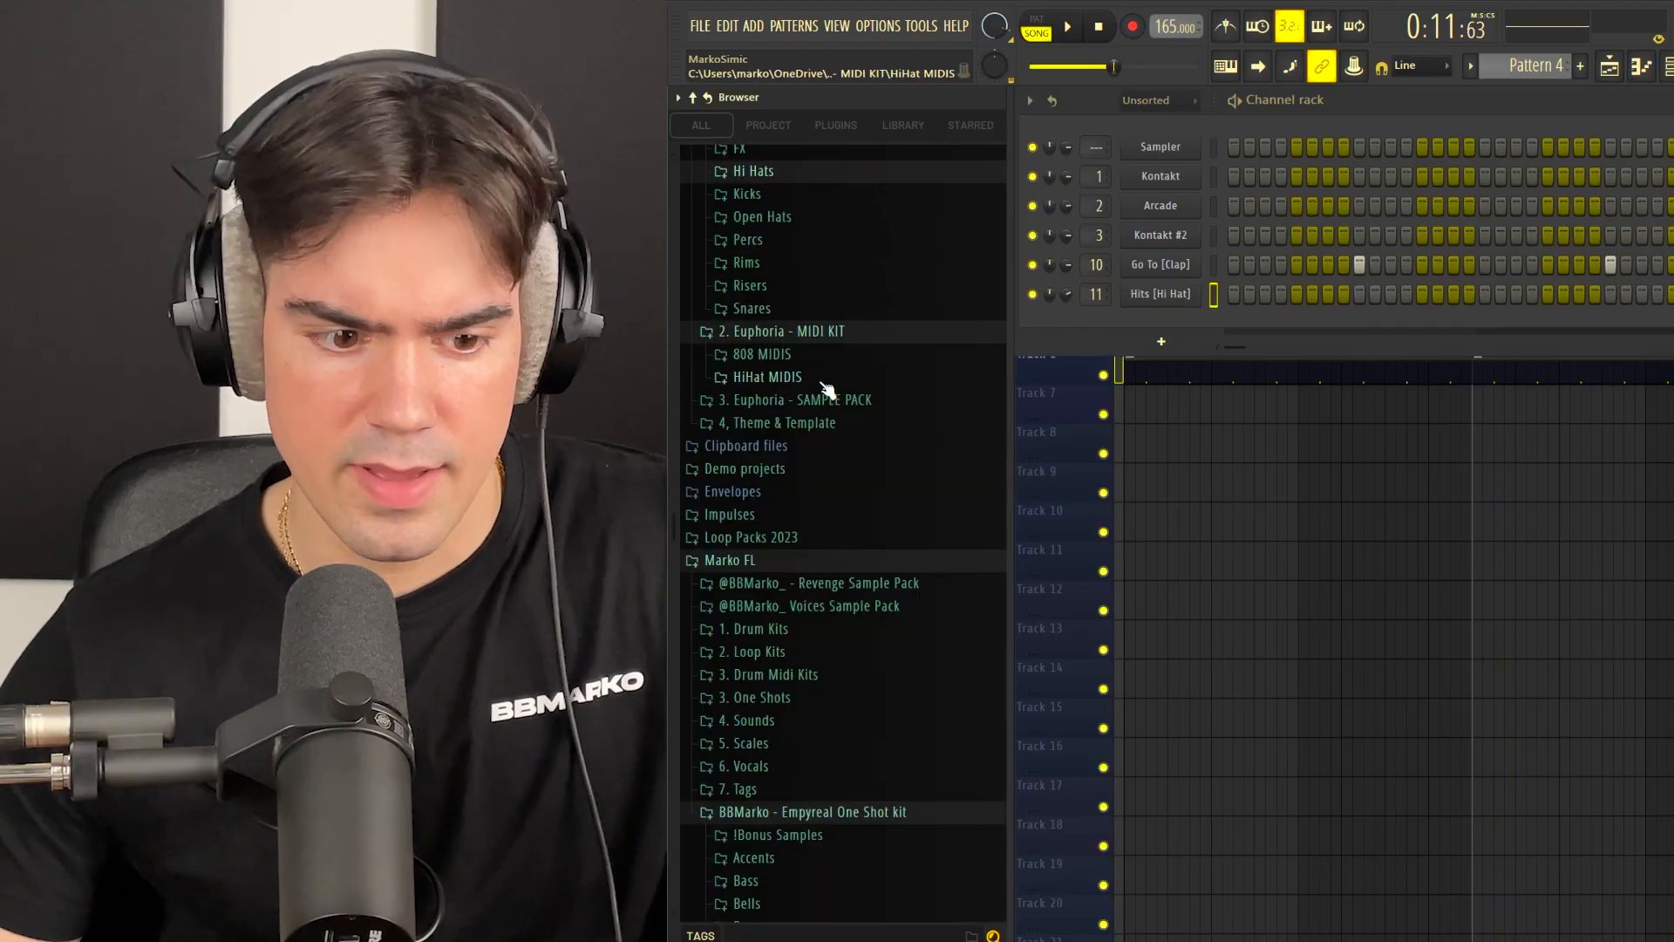
scroll(848, 432, down, 3)
scroll(824, 500, down, 3)
scroll(794, 544, down, 3)
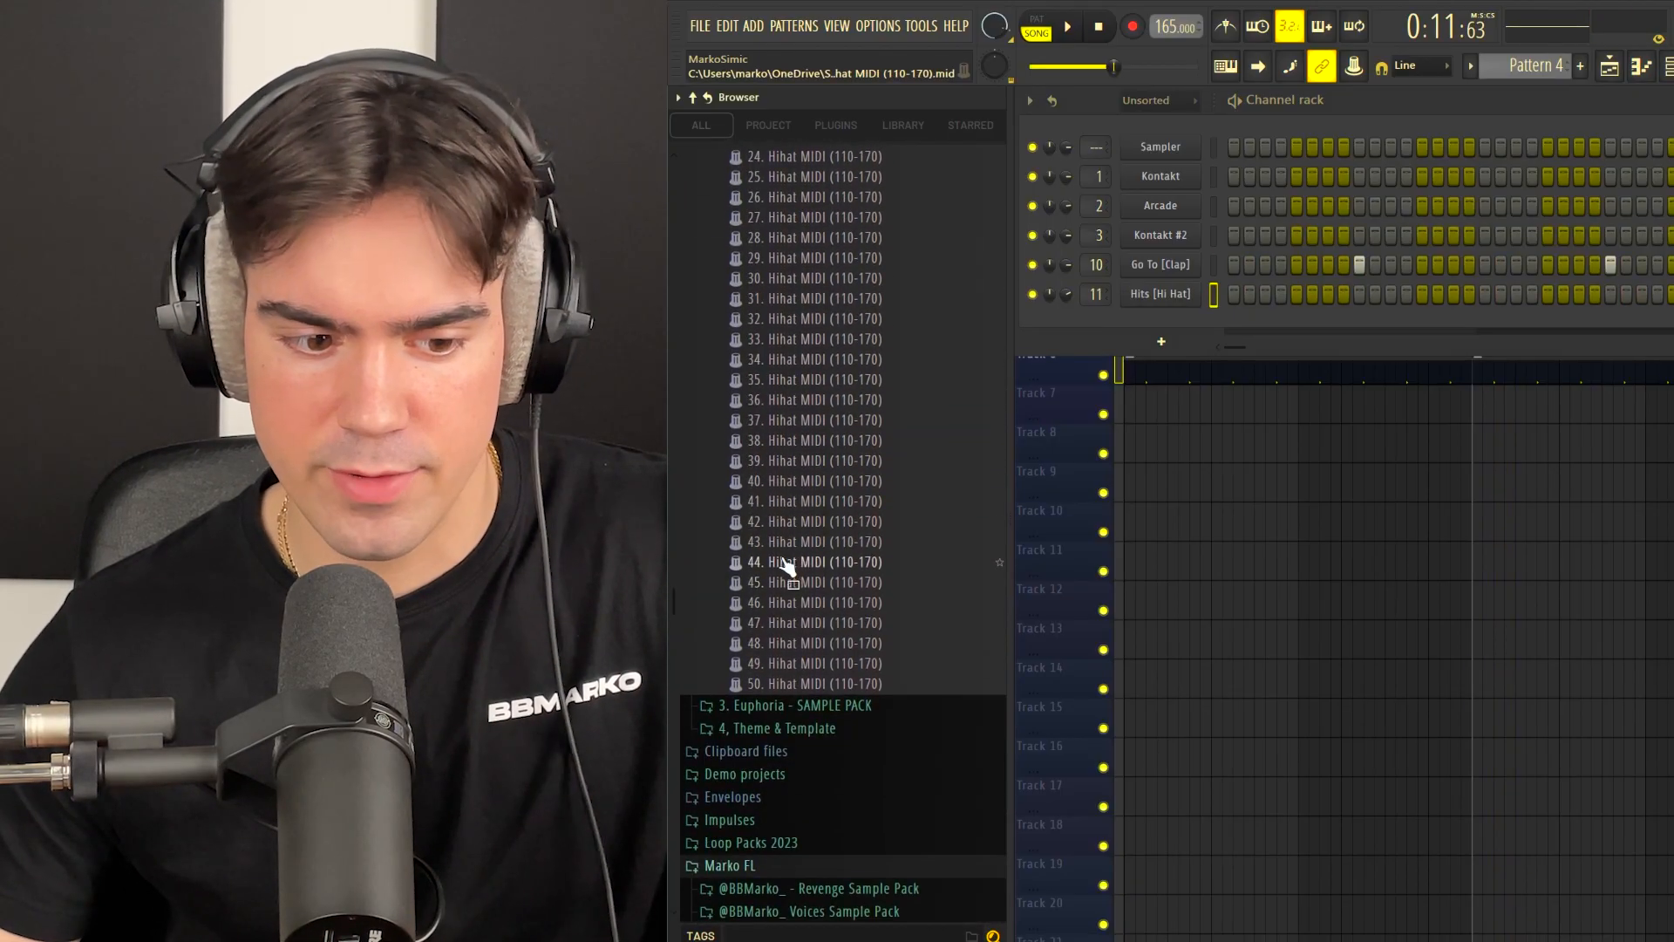
drag(786, 564, 1107, 363)
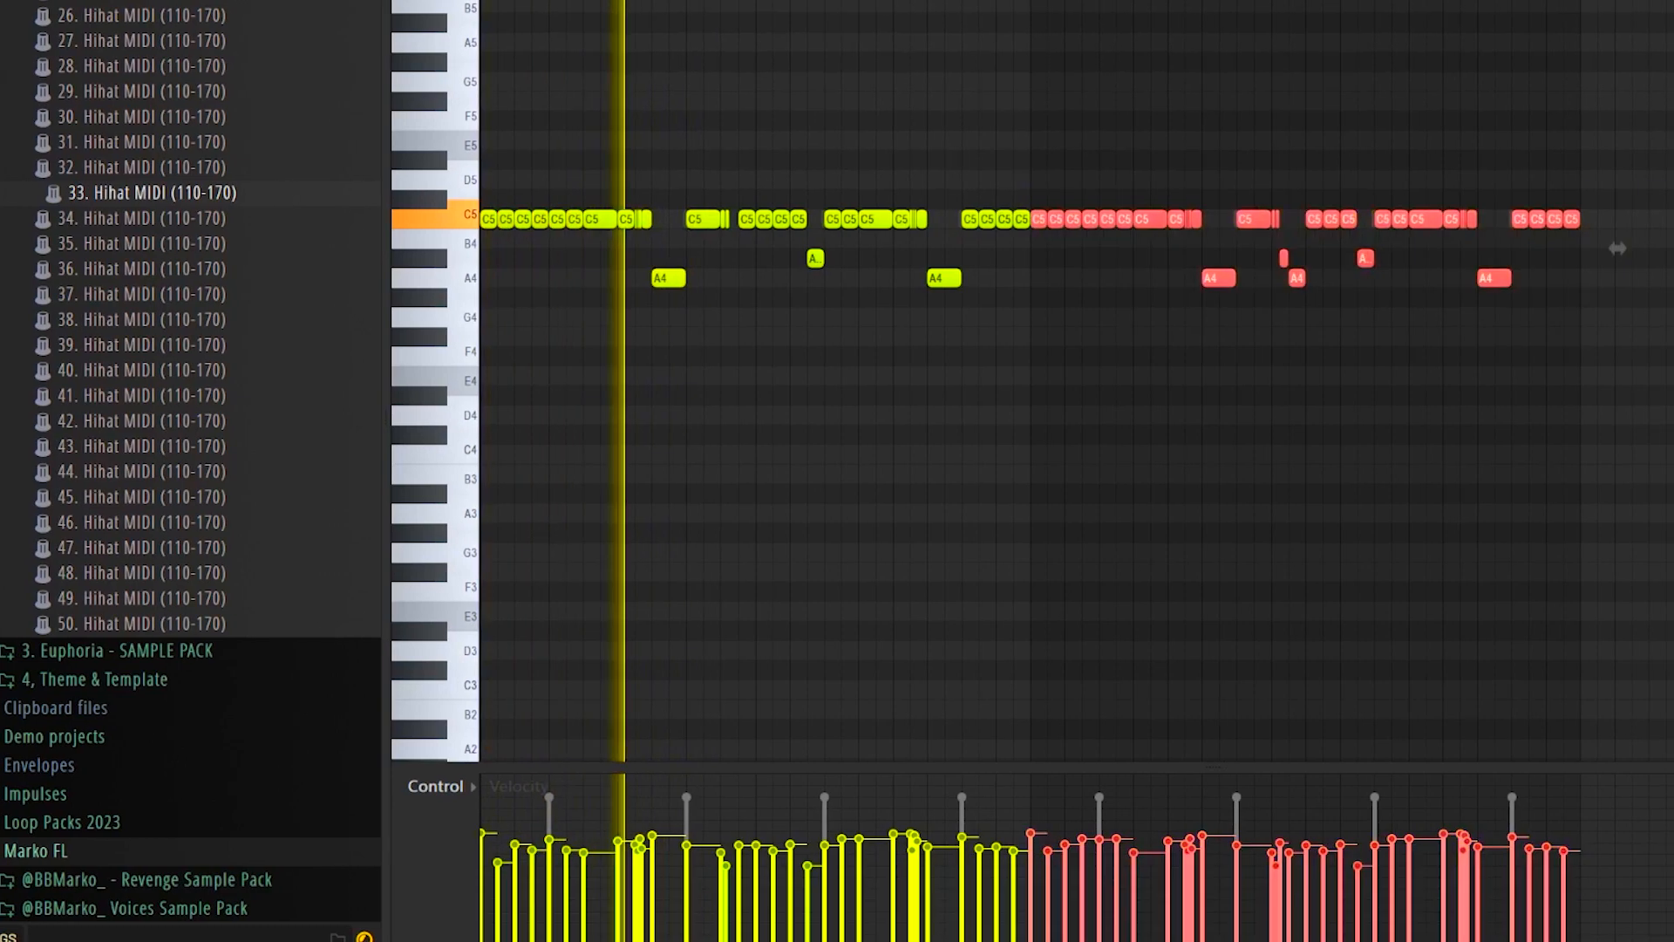
click(1505, 348)
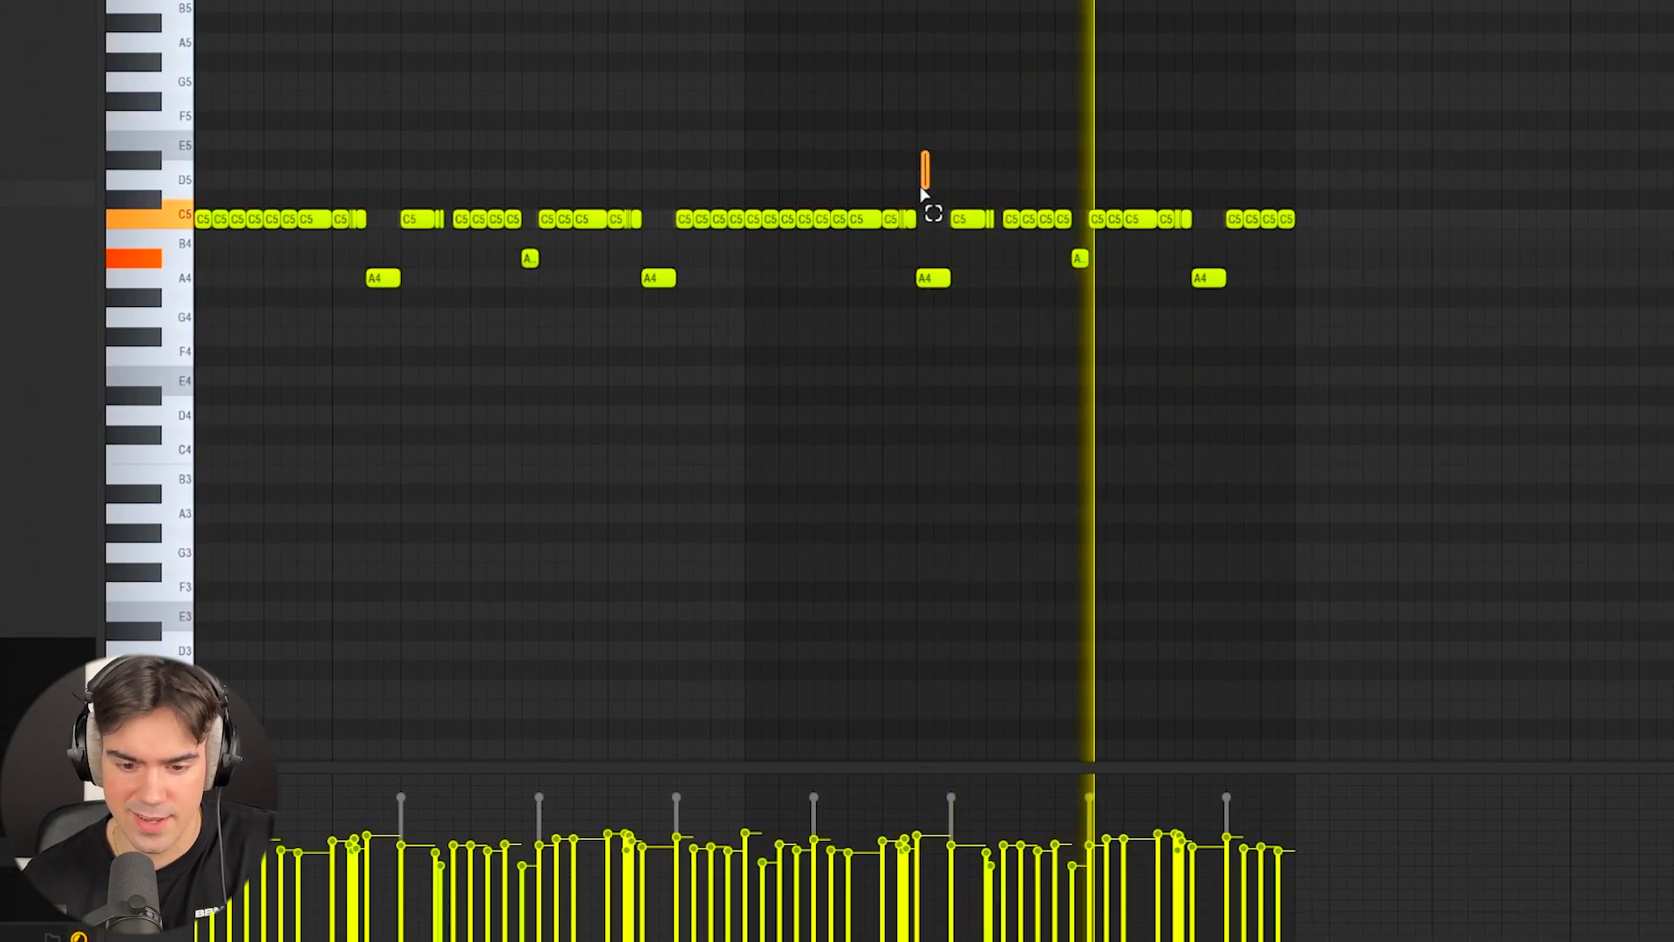
drag(925, 154, 748, 344)
click(1252, 180)
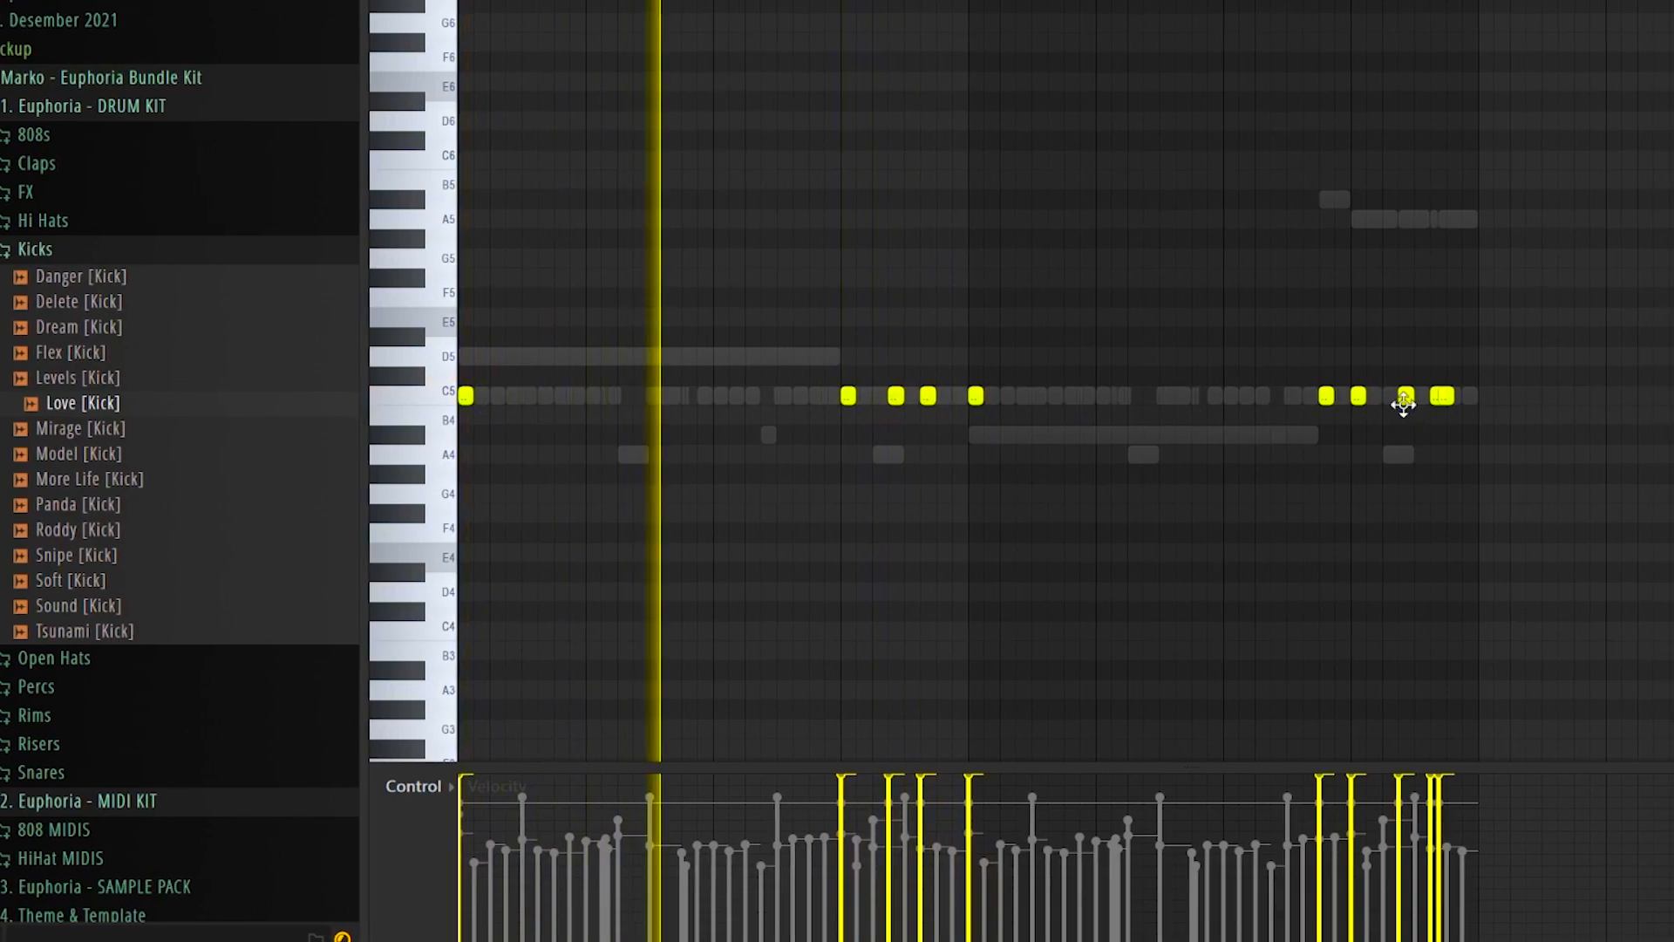
Adjust the velocity of a Love [Kick] note on C5 in the piano roll
click(1337, 394)
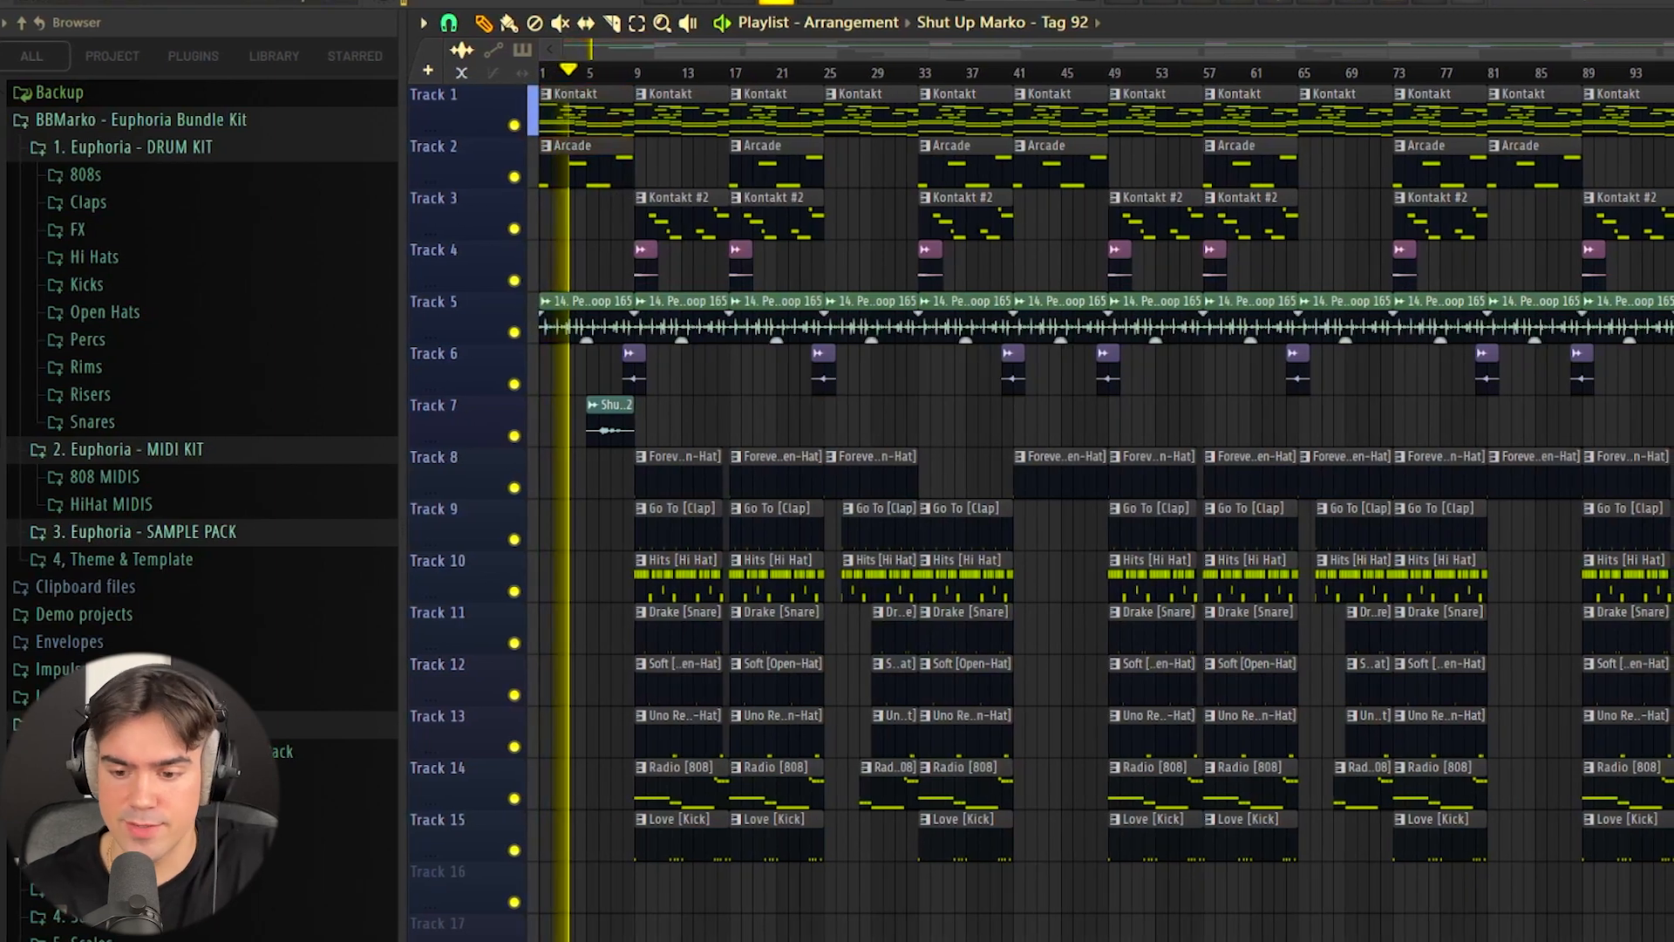
Select all the percussion loop clips on playlist Track 5 for arranging
click(535, 300)
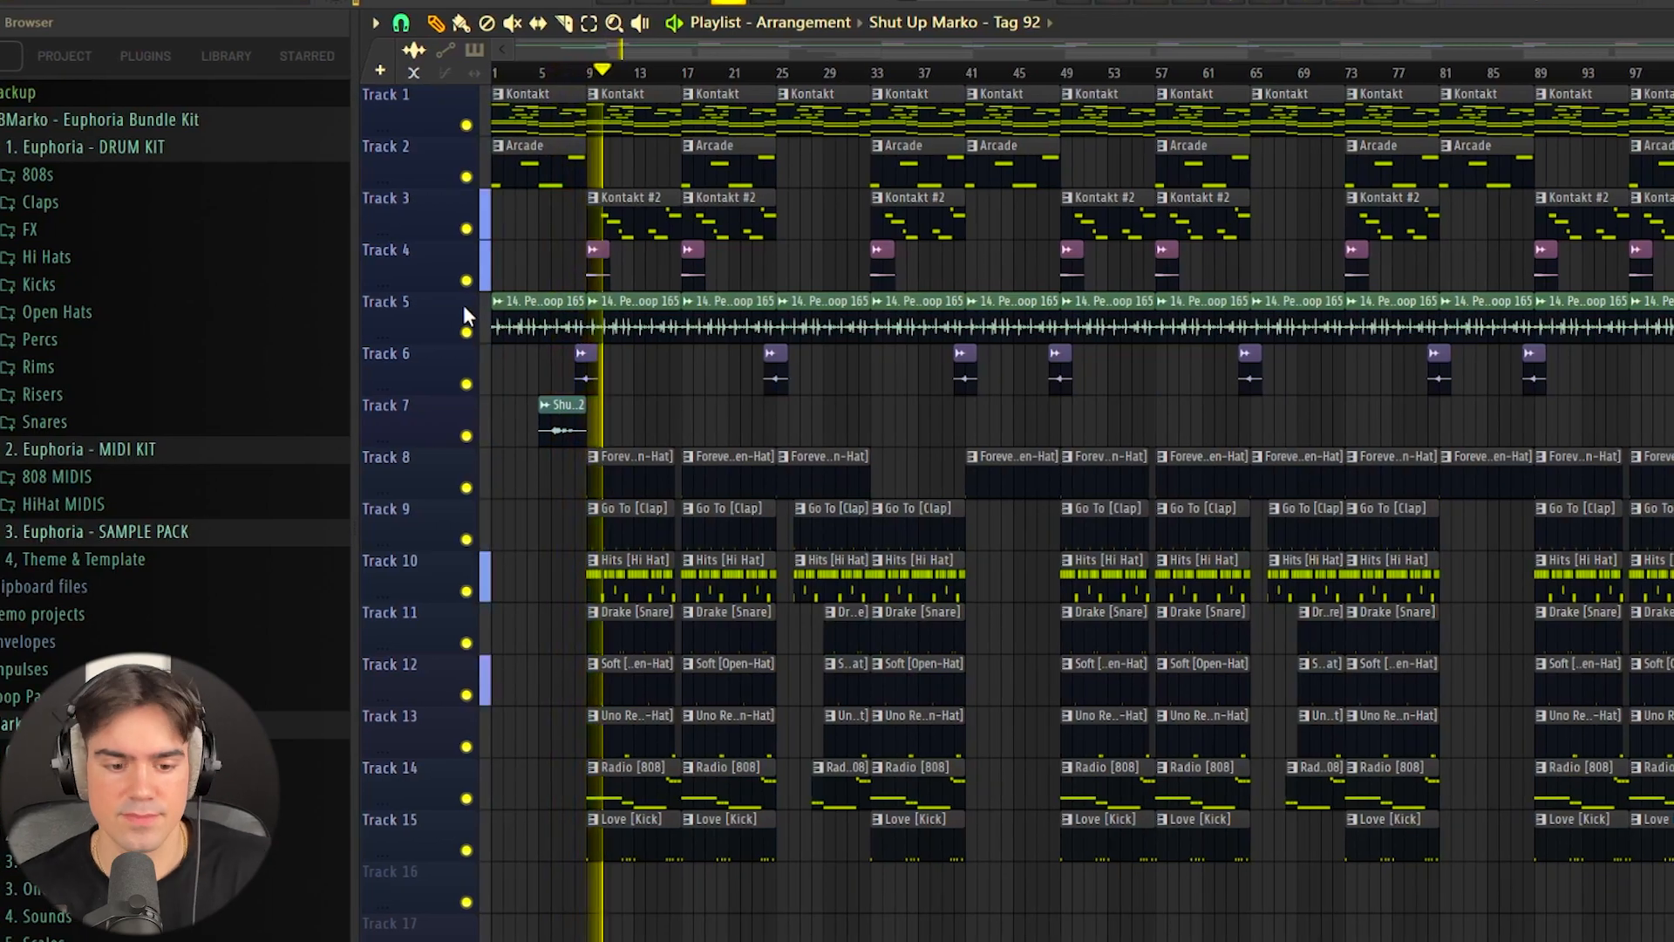
scroll(582, 387, up, 3)
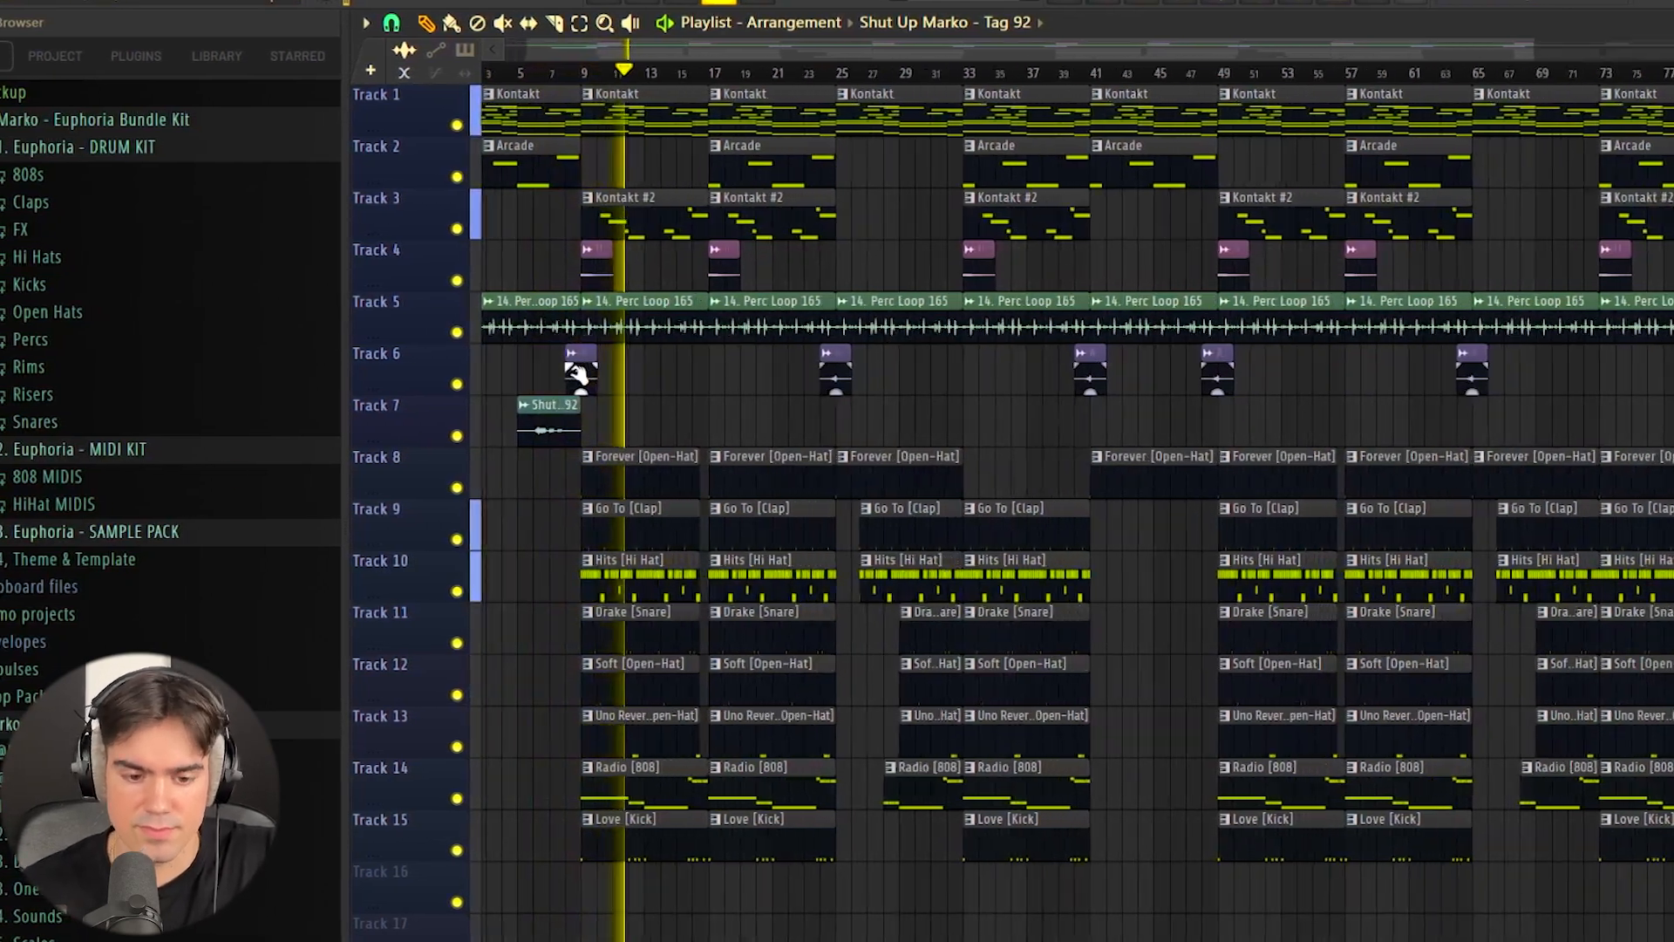